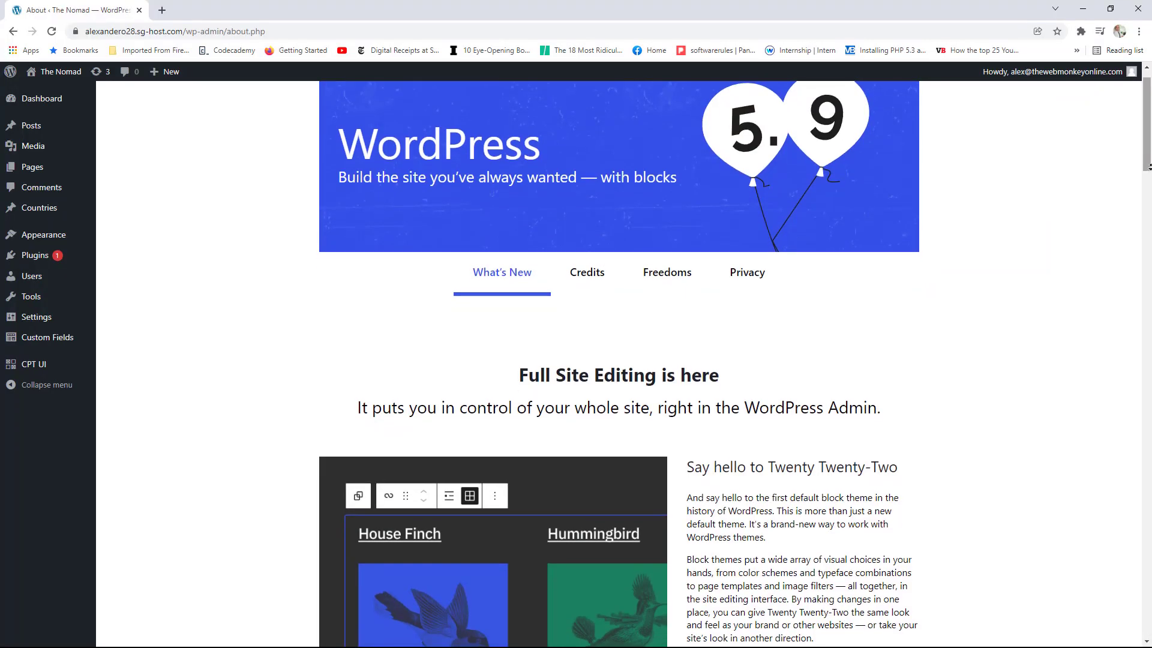
Open the Header (Dark, small) template part from the Template Parts list
scroll(1149, 167, "down", 3)
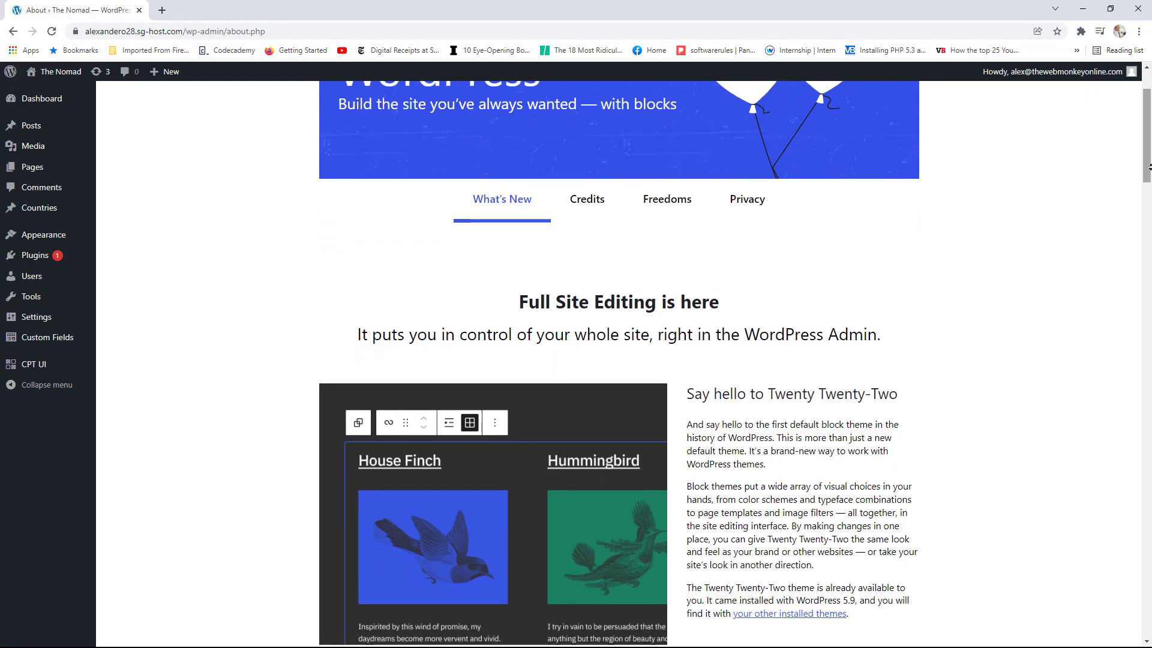
scroll(1148, 167, "down", 2)
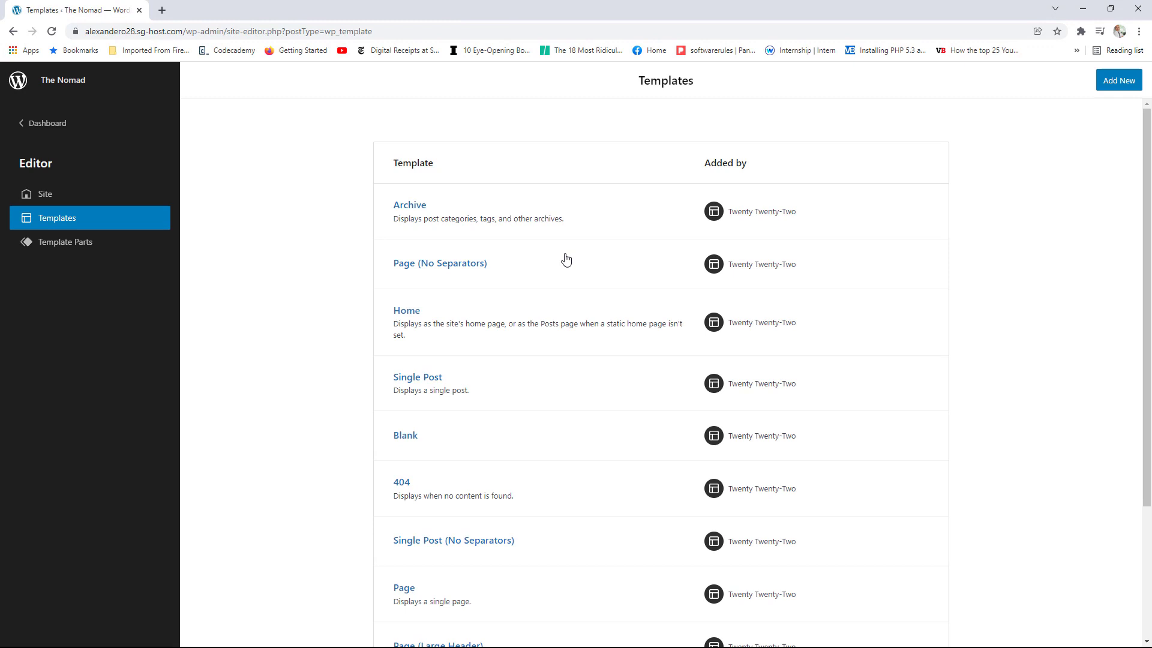
scroll(470, 291, "down", 2)
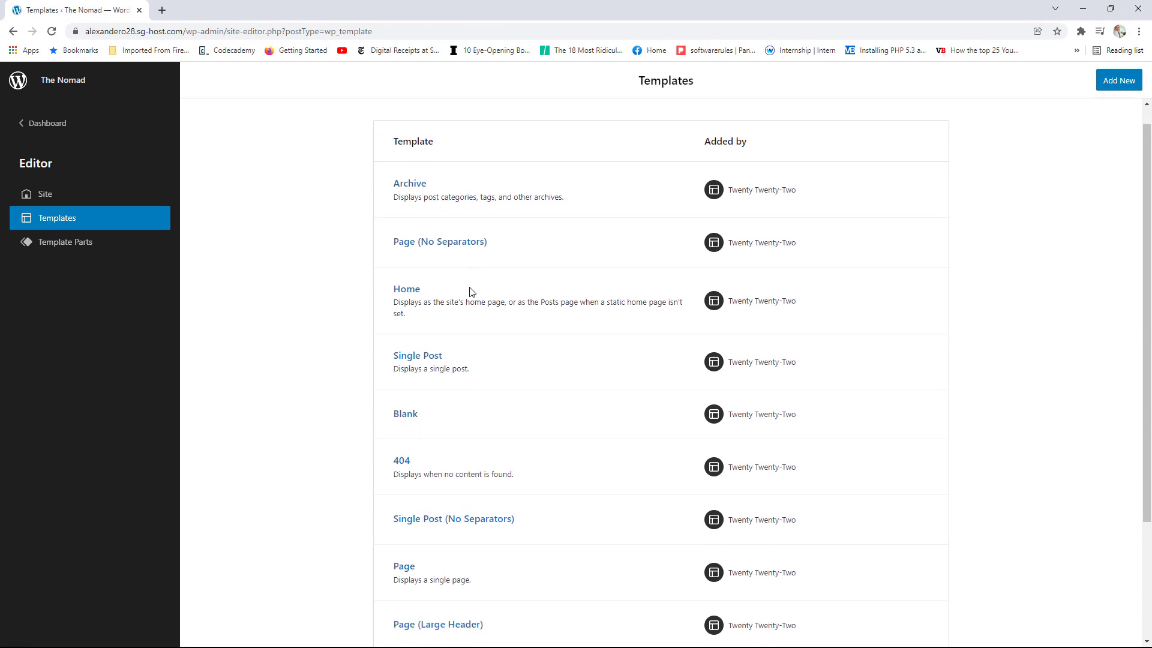
left_click(100, 250)
left_click(412, 309)
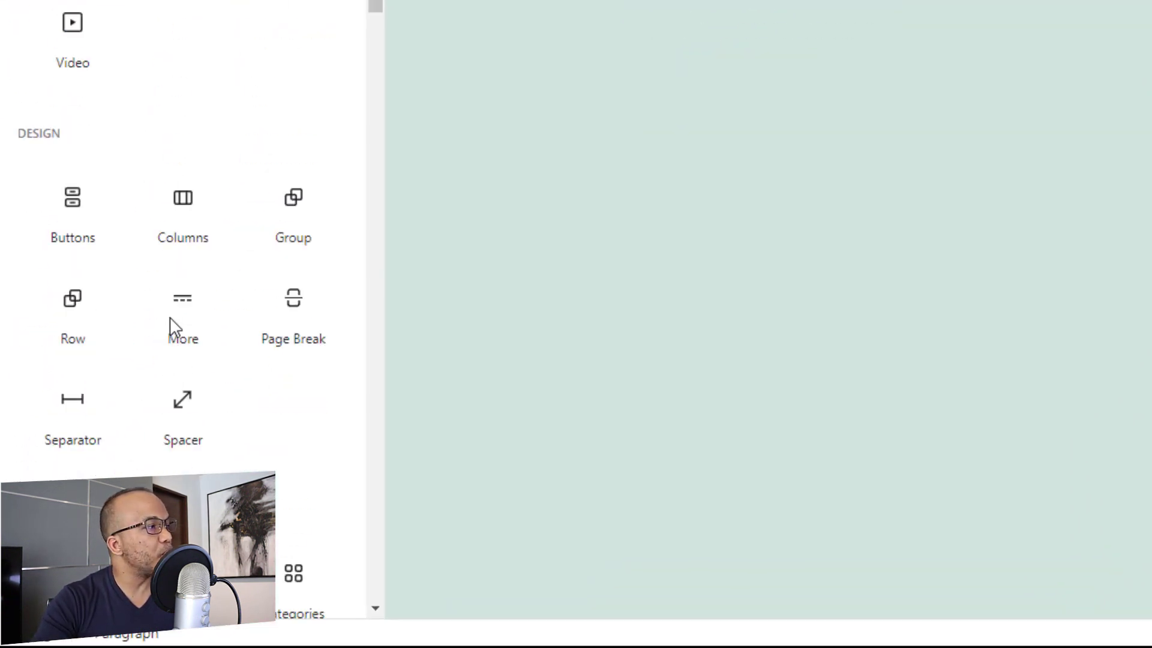
Insert a Navigation block filled with the Main Menu links
scroll(170, 317, "down", 12)
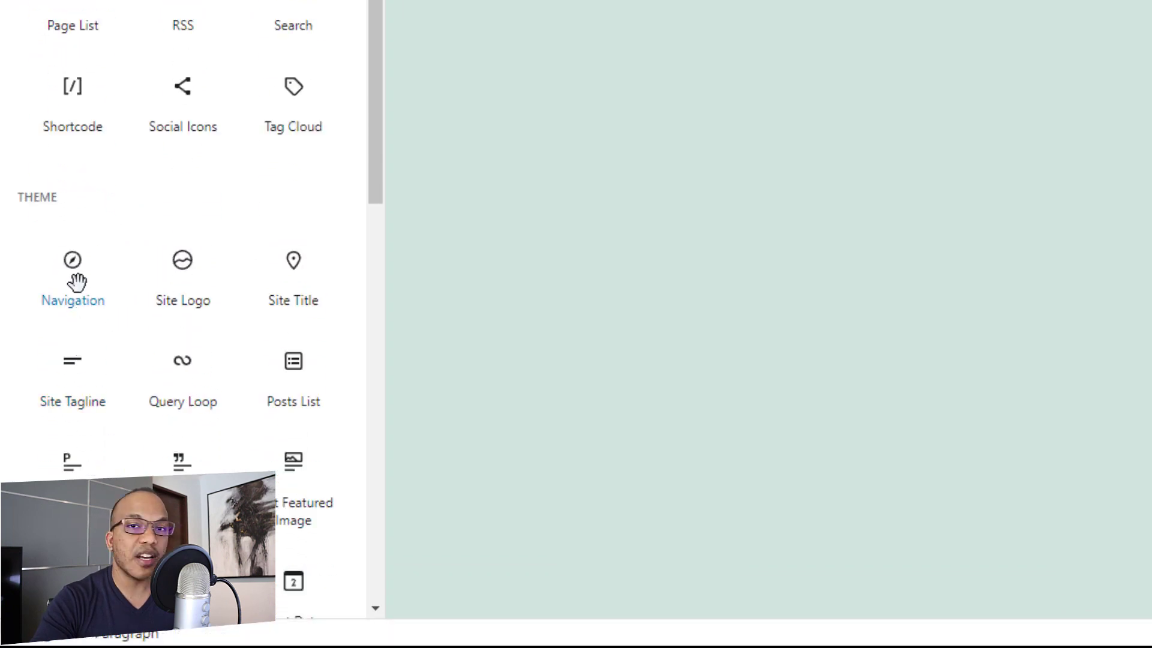
left_click(76, 280)
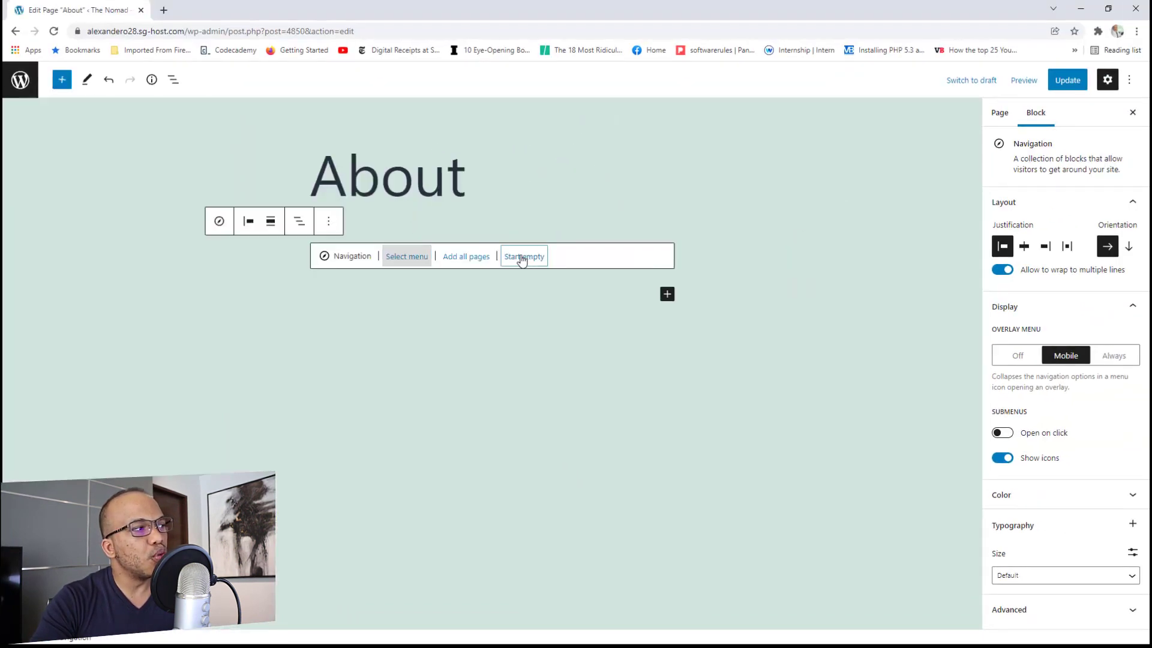
left_click(407, 259)
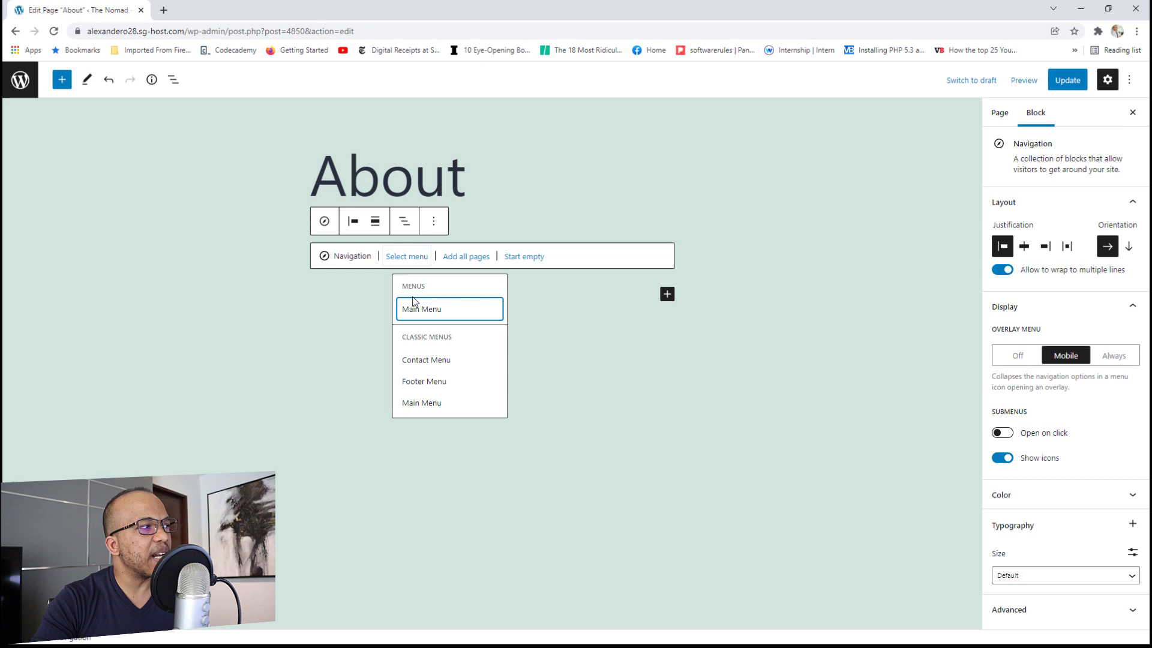
left_click(421, 310)
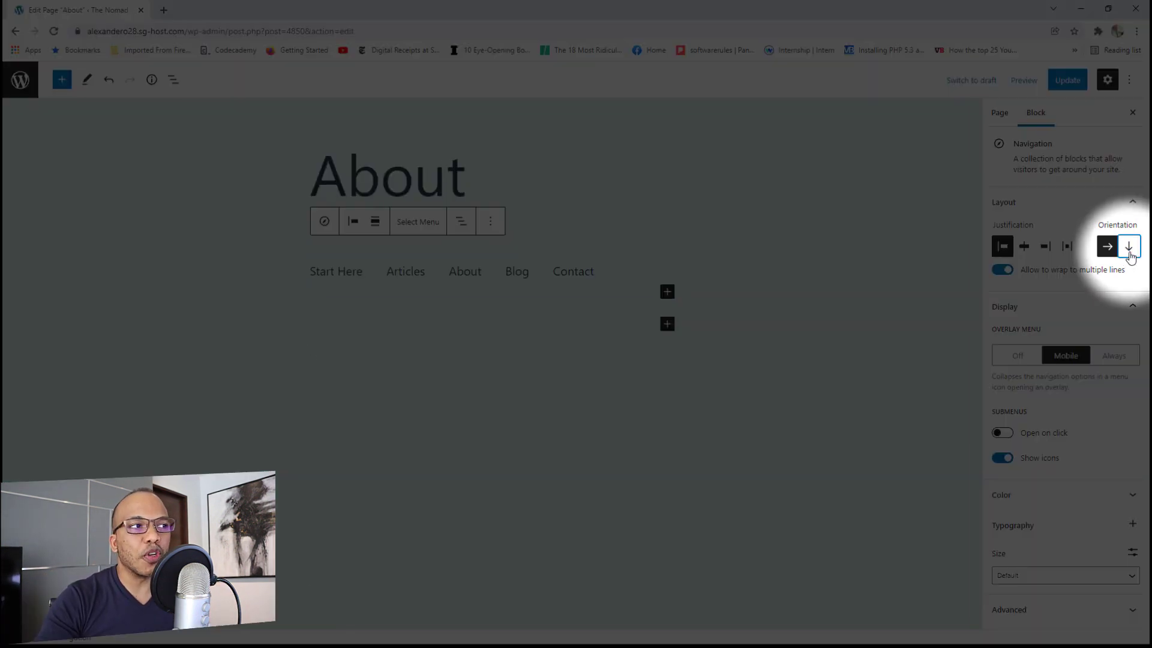
Toggle the menu orientation to vertical and back to horizontal, then set Overlay Menu Off, then Mobile
left_click(1128, 254)
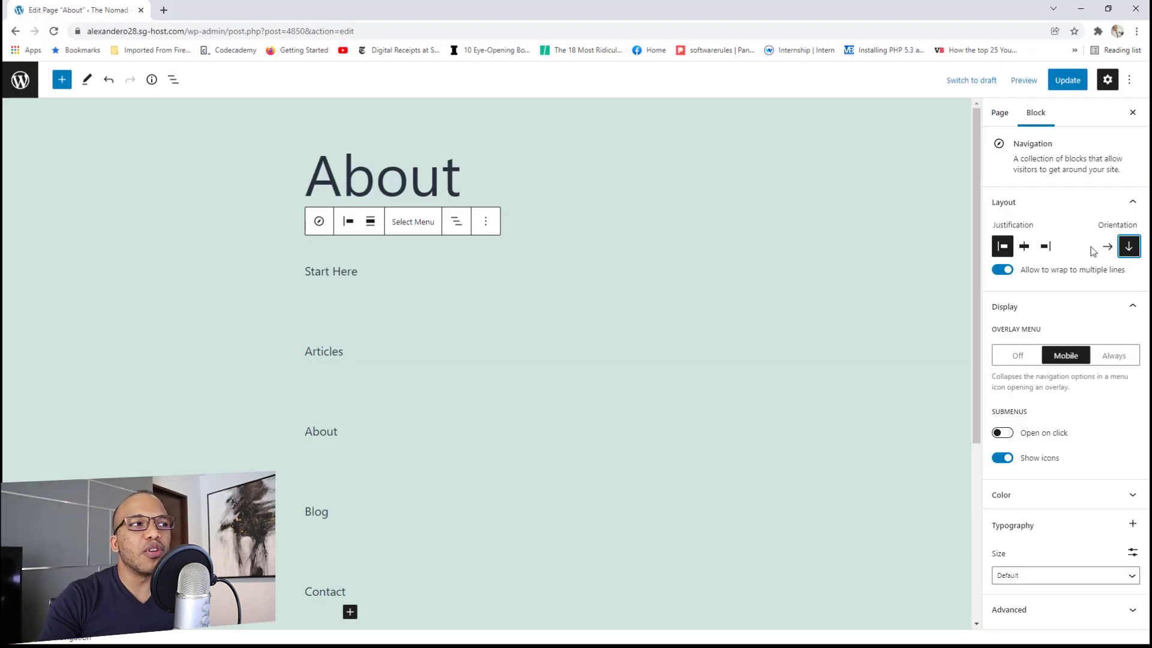
left_click(1107, 246)
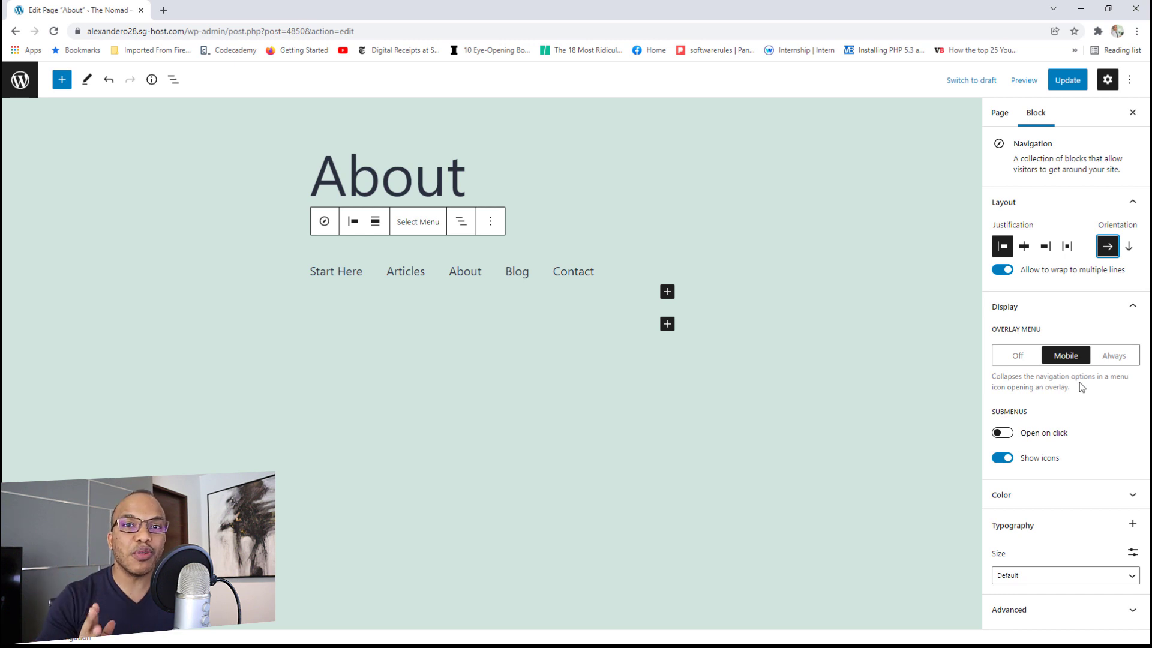
left_click(1018, 358)
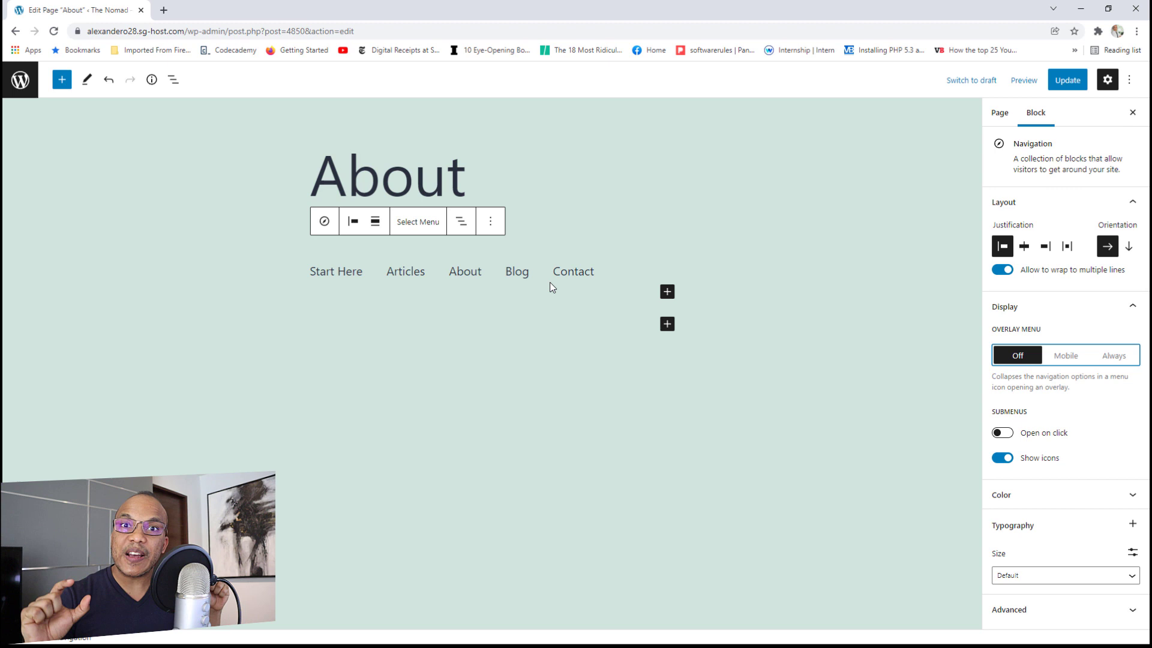
left_click(1064, 358)
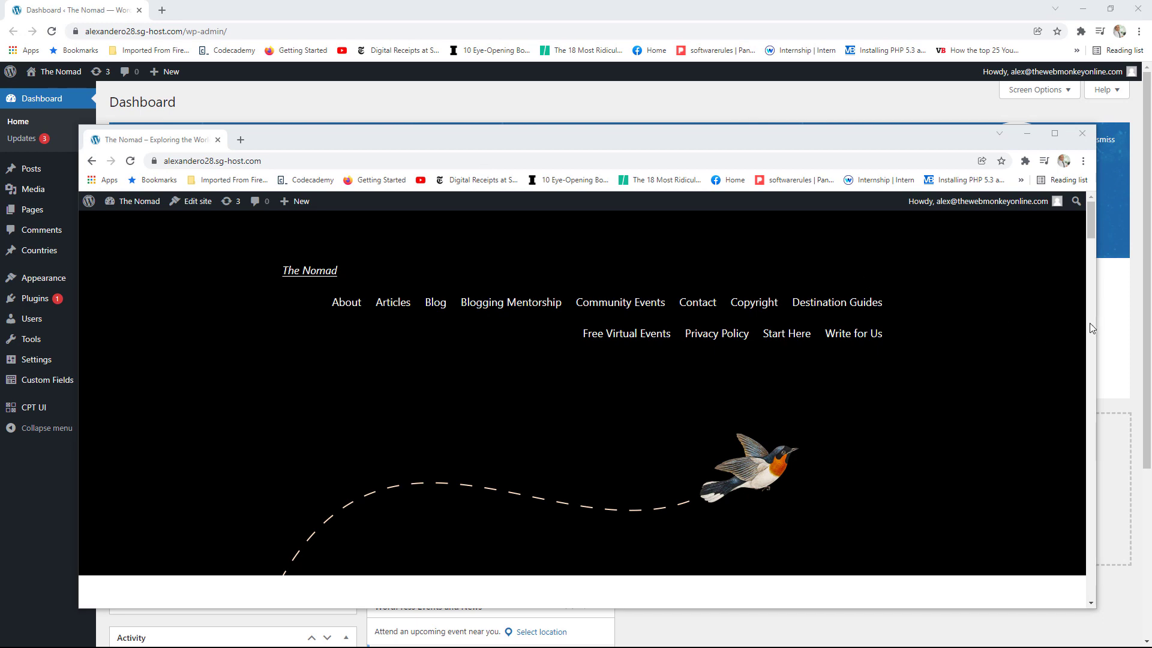
left_click_drag(1098, 318, 401, 295)
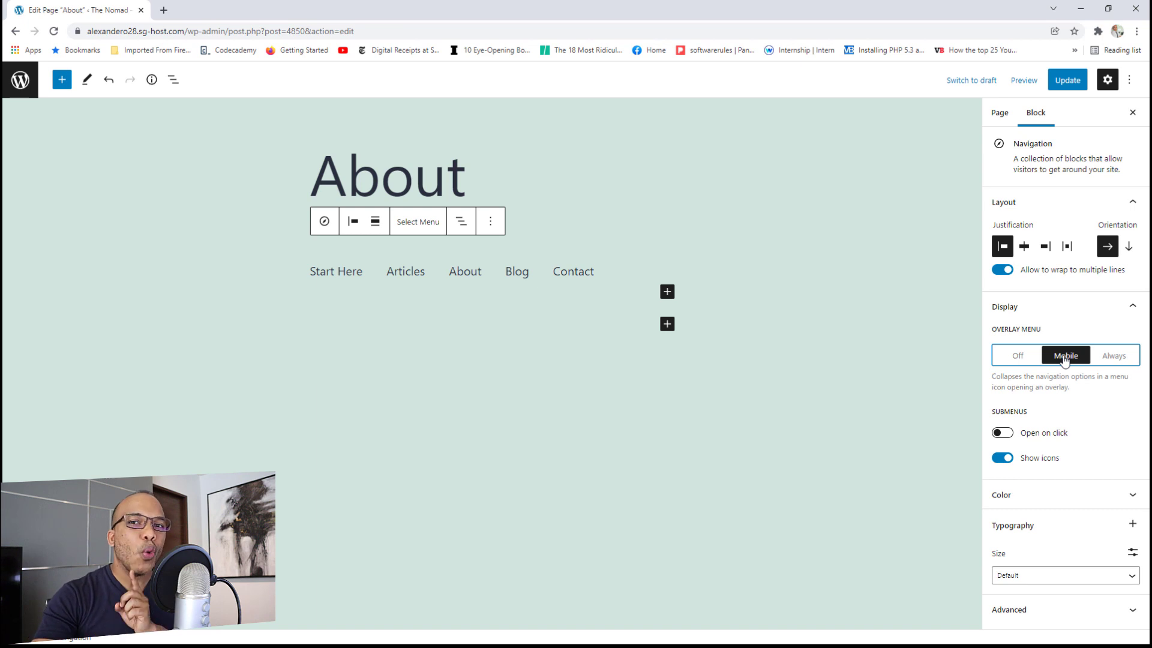
Set the navigation's Overlay Menu to Always to preview the hamburger icon
left_click(1117, 360)
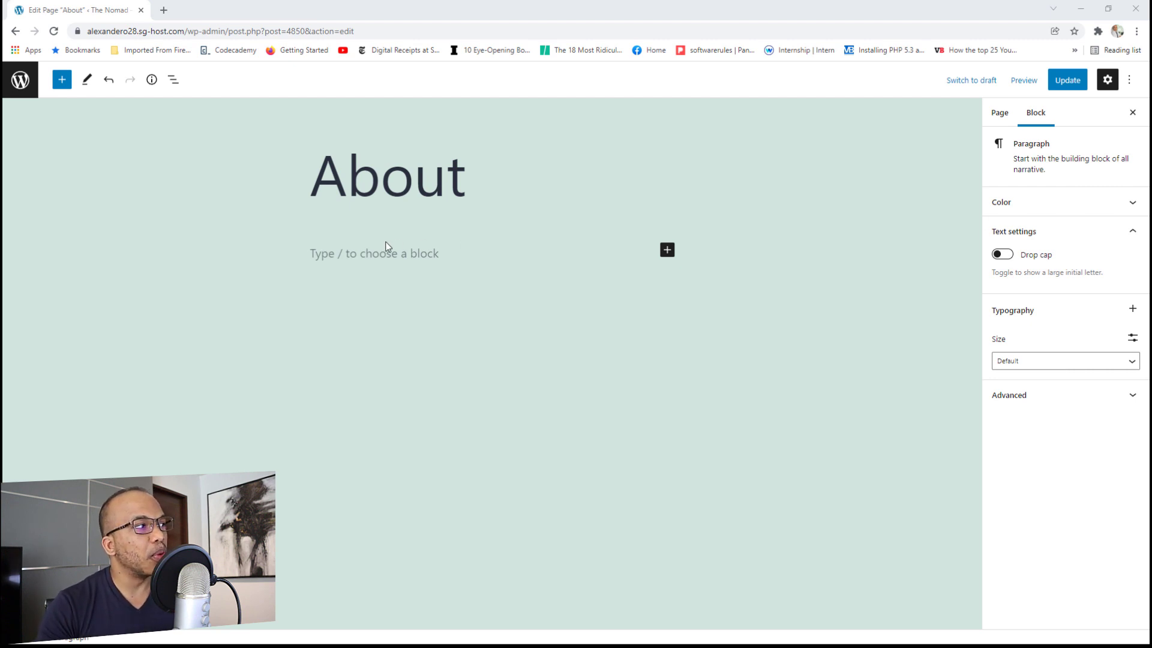
Fill the paragraph with placeholder text and enable Appearance, Line height, Letter case and Letter-spacing controls
left_click(366, 248)
type("dsjfgsdfl")
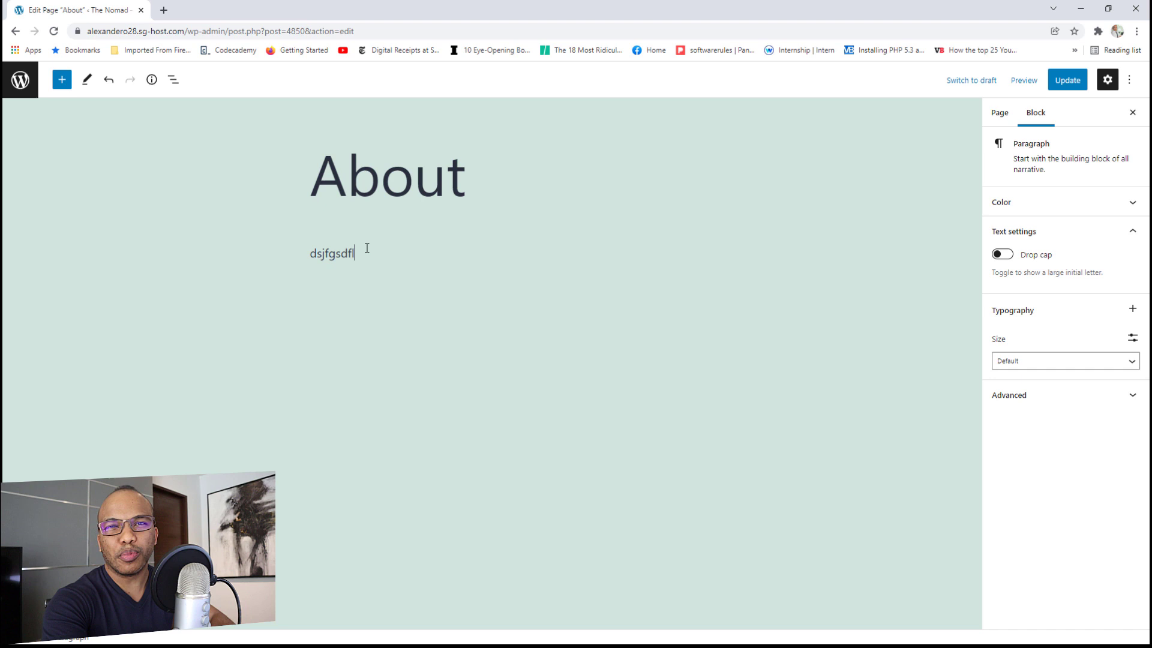
type("gsfd;fgsdfgdffdsgfgsdfsdf")
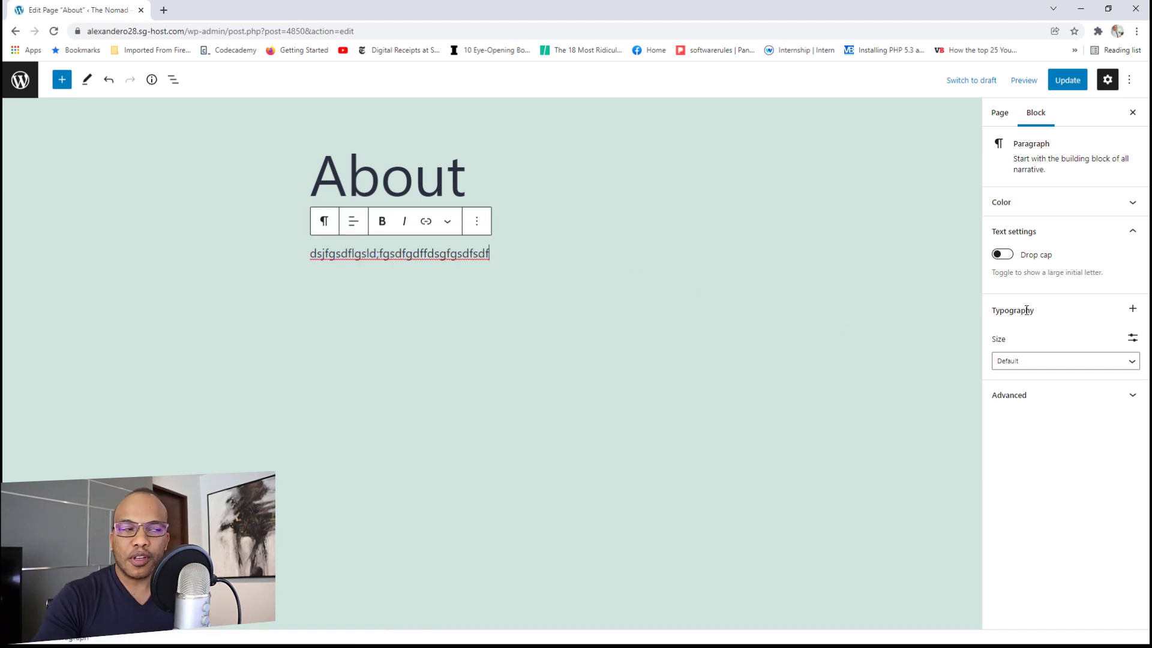
left_click(1133, 310)
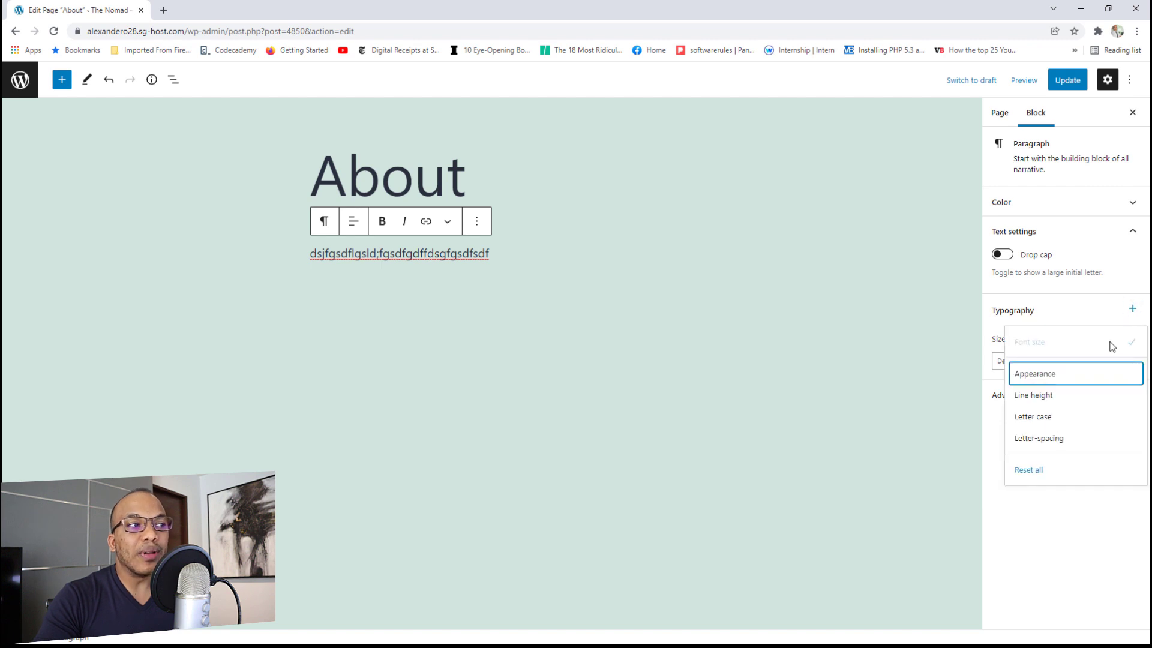
left_click(1048, 376)
left_click(1132, 309)
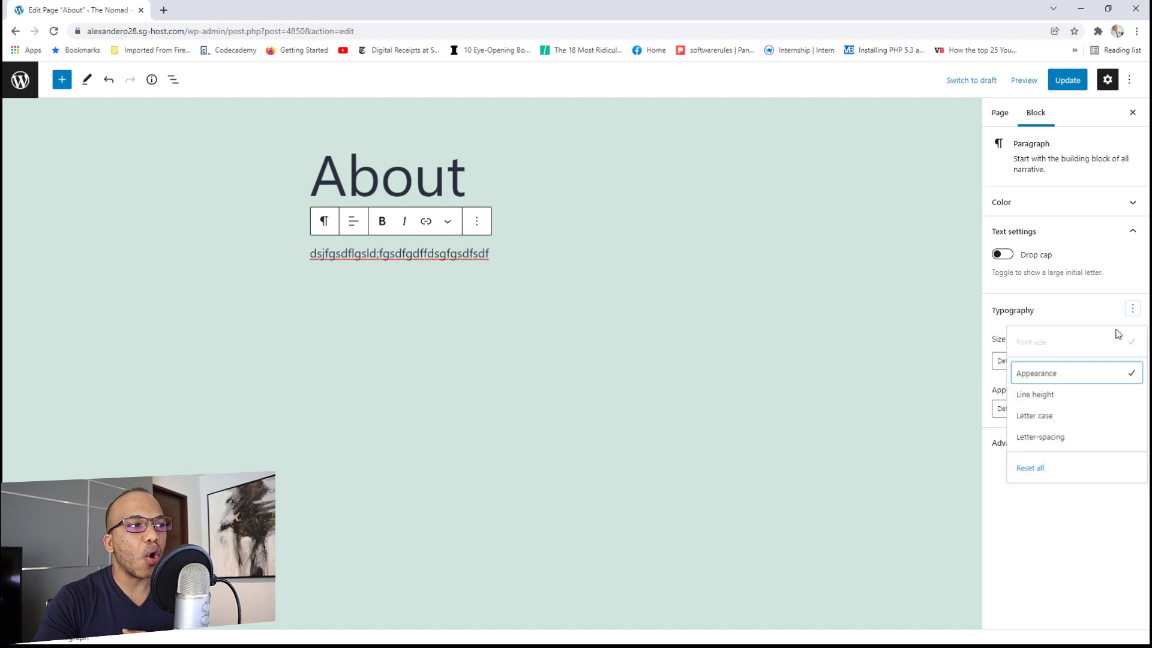
left_click(1059, 396)
left_click(1133, 309)
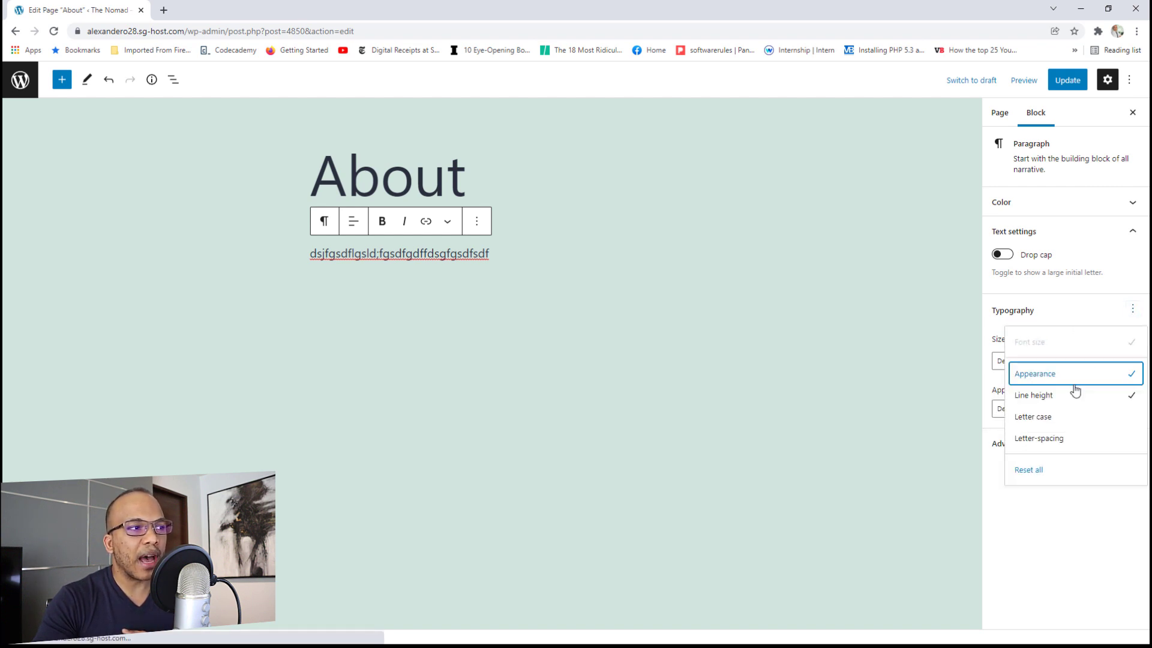
left_click(1053, 418)
left_click(1132, 309)
left_click(1048, 442)
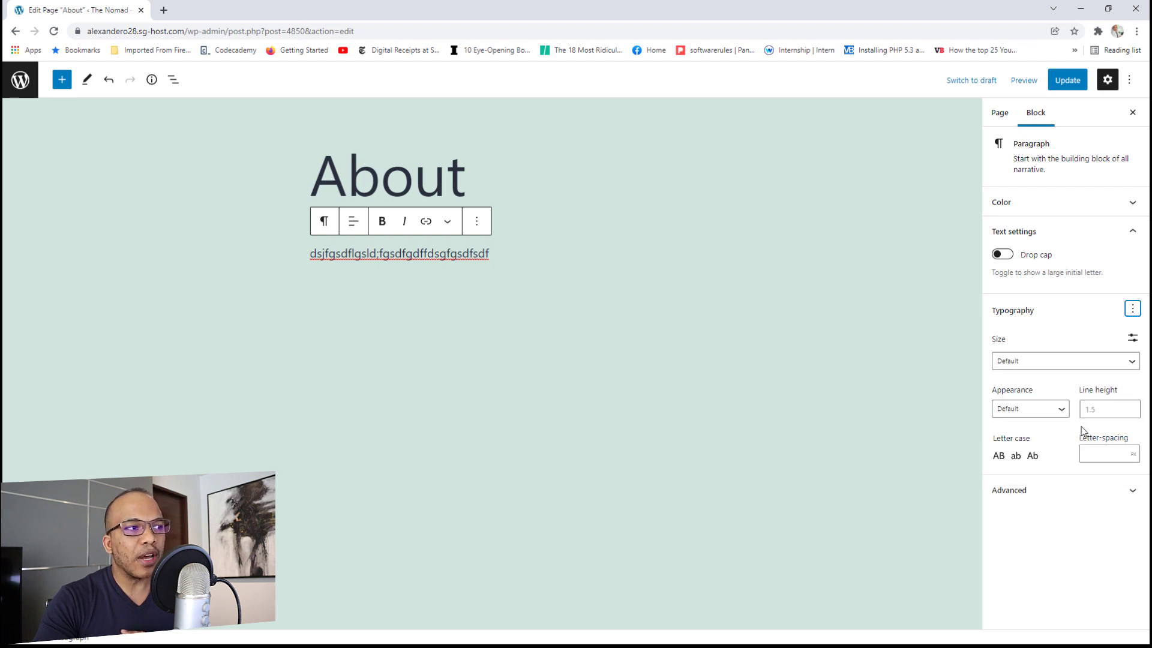
Try the paragraph's preset and custom font sizes, leaving the size unchanged
left_click(1029, 361)
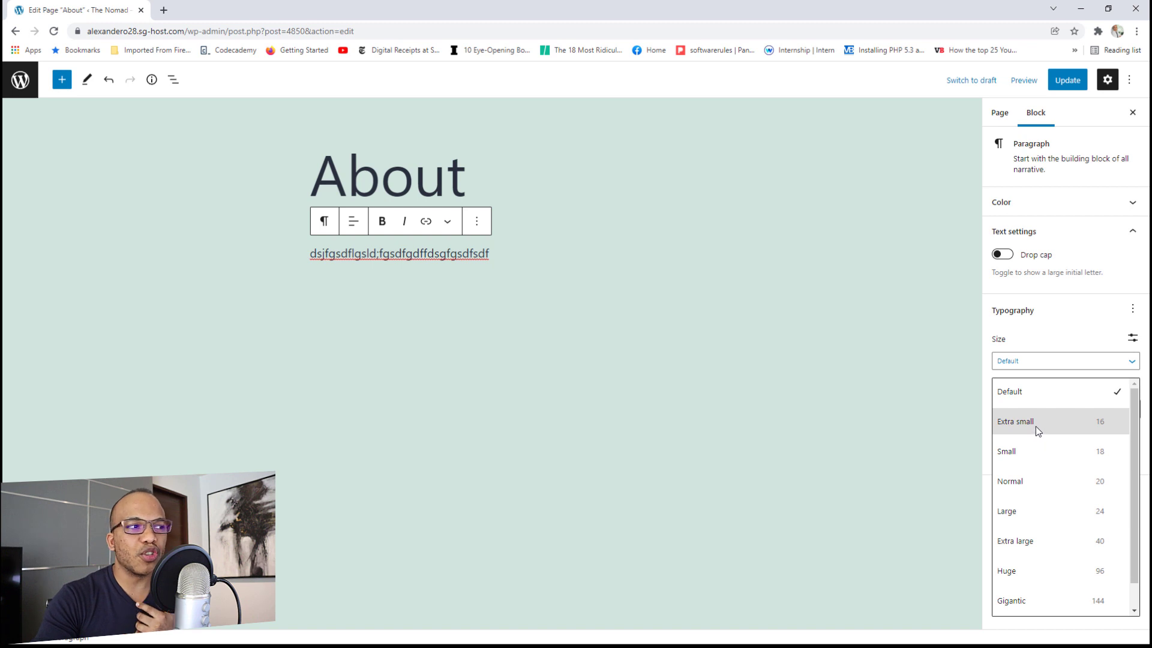
left_click(1050, 339)
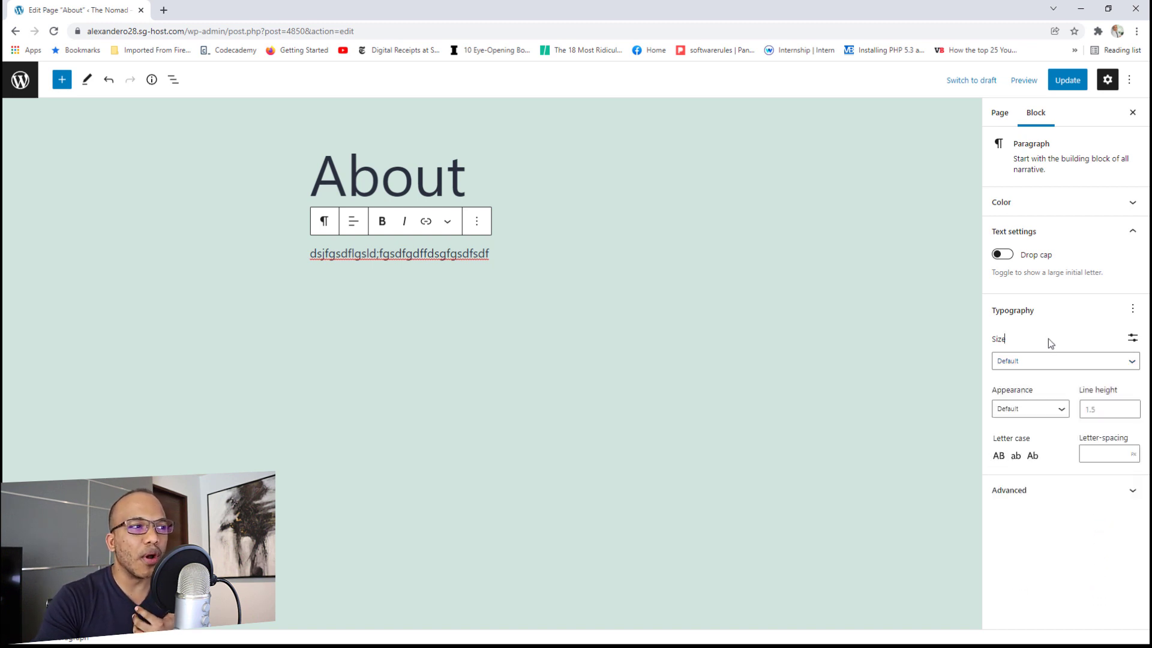
left_click(1132, 339)
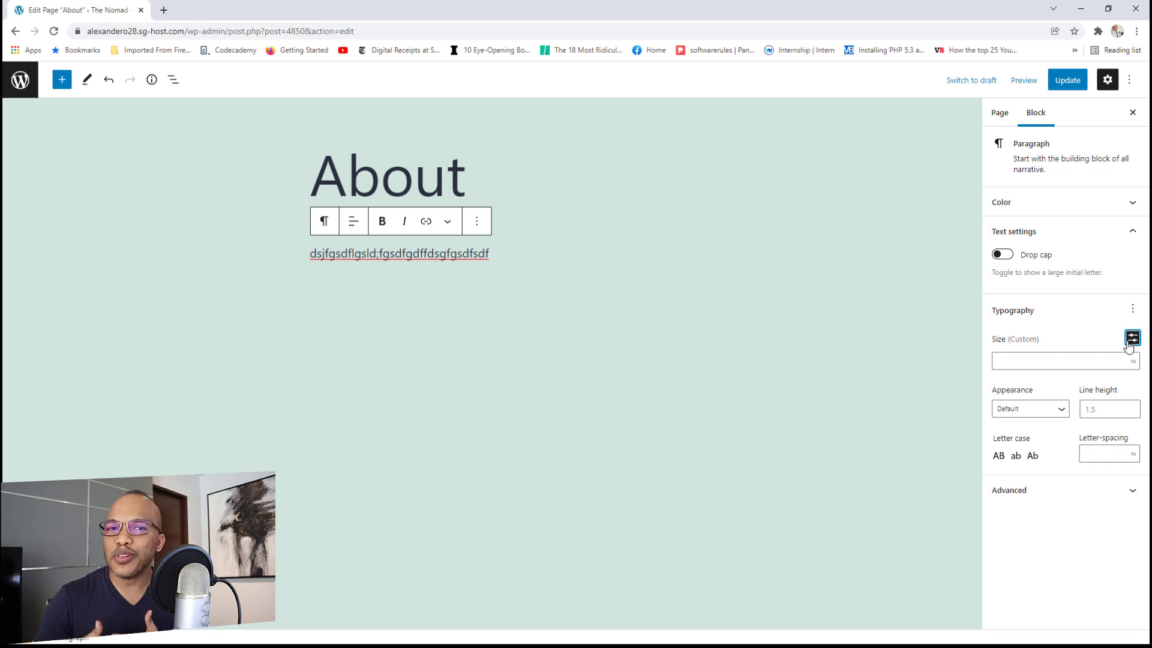
left_click(1131, 338)
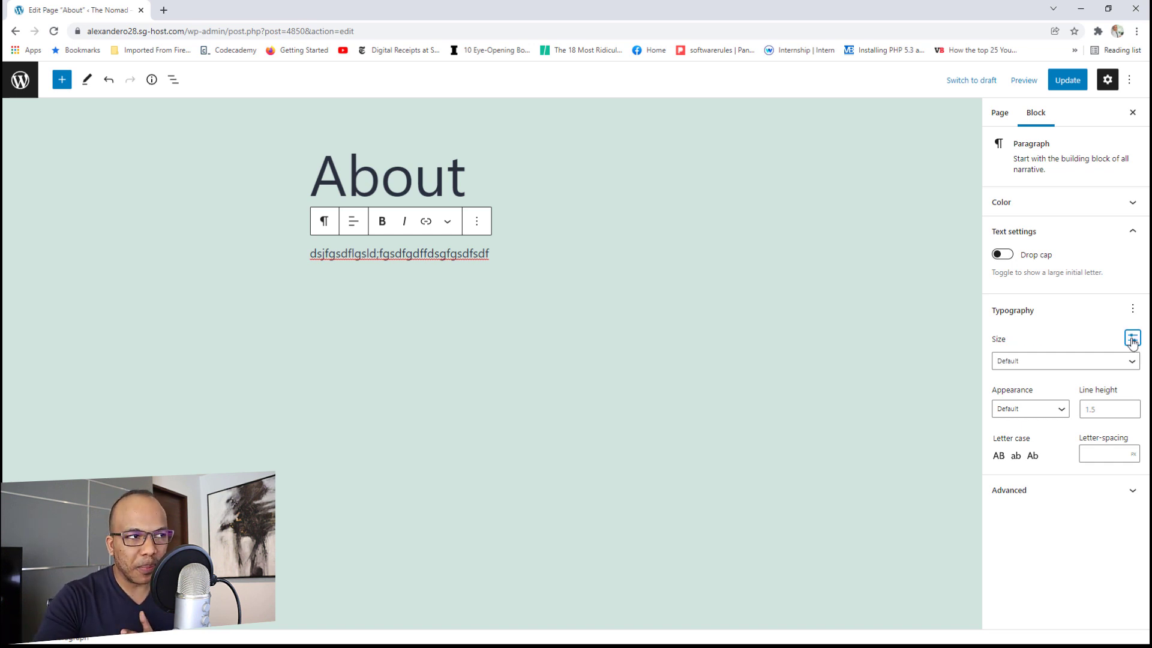
left_click(1104, 361)
scroll(1070, 449, "down", 1)
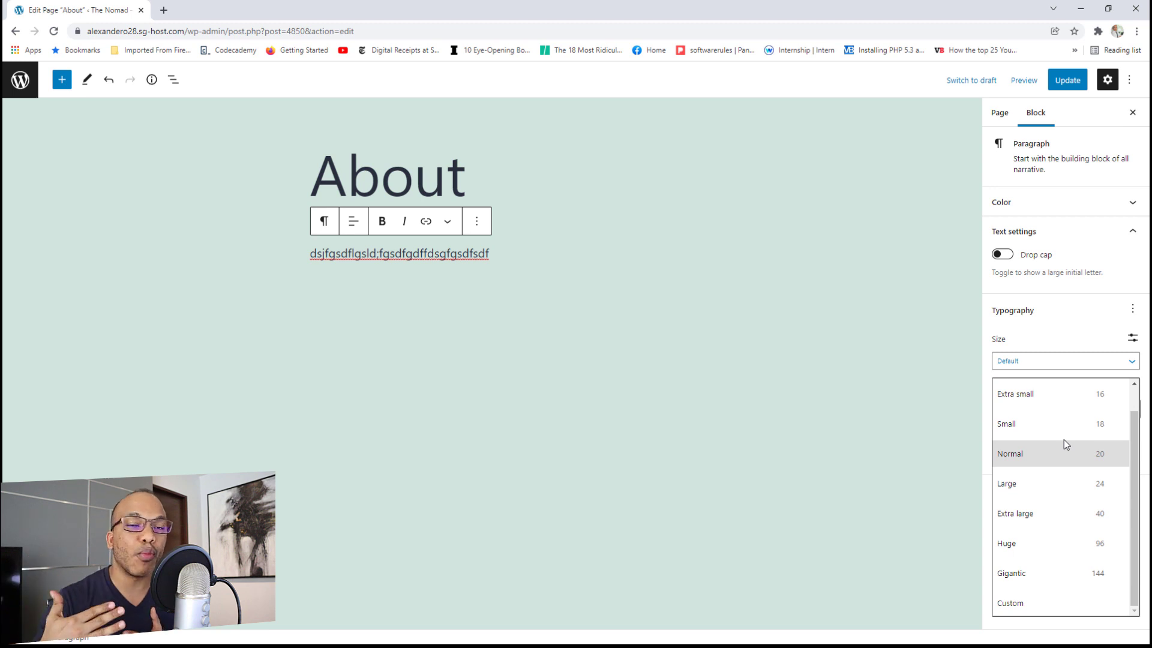
Browse the Appearance font weights and keep the Default weight
left_click(1034, 312)
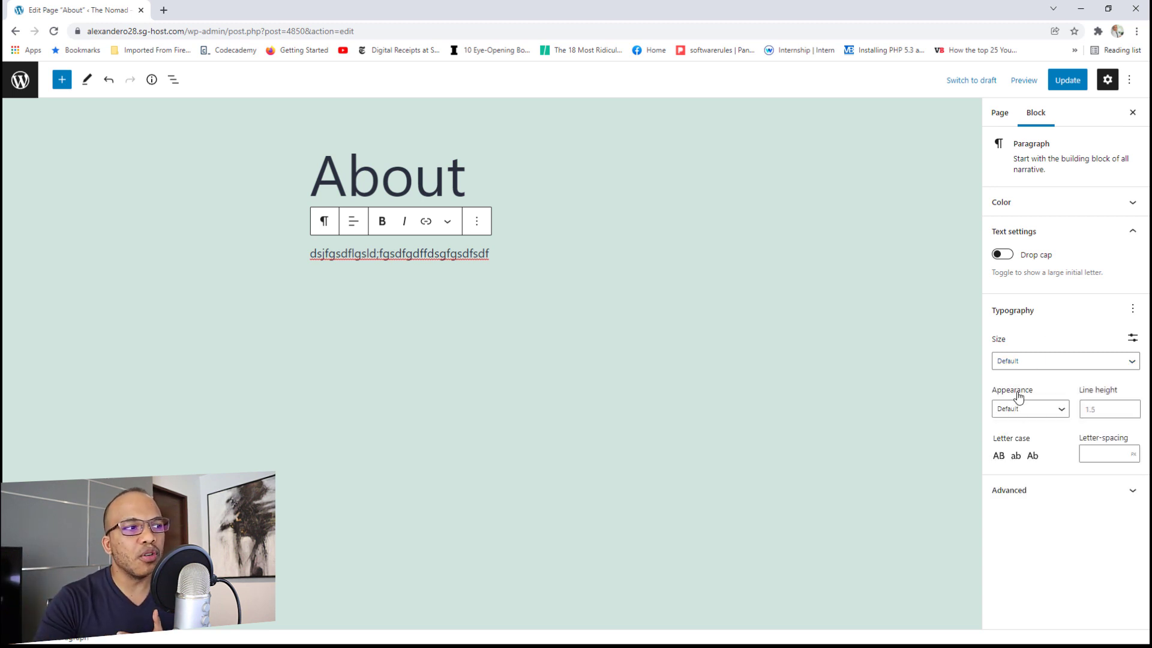
left_click(1046, 410)
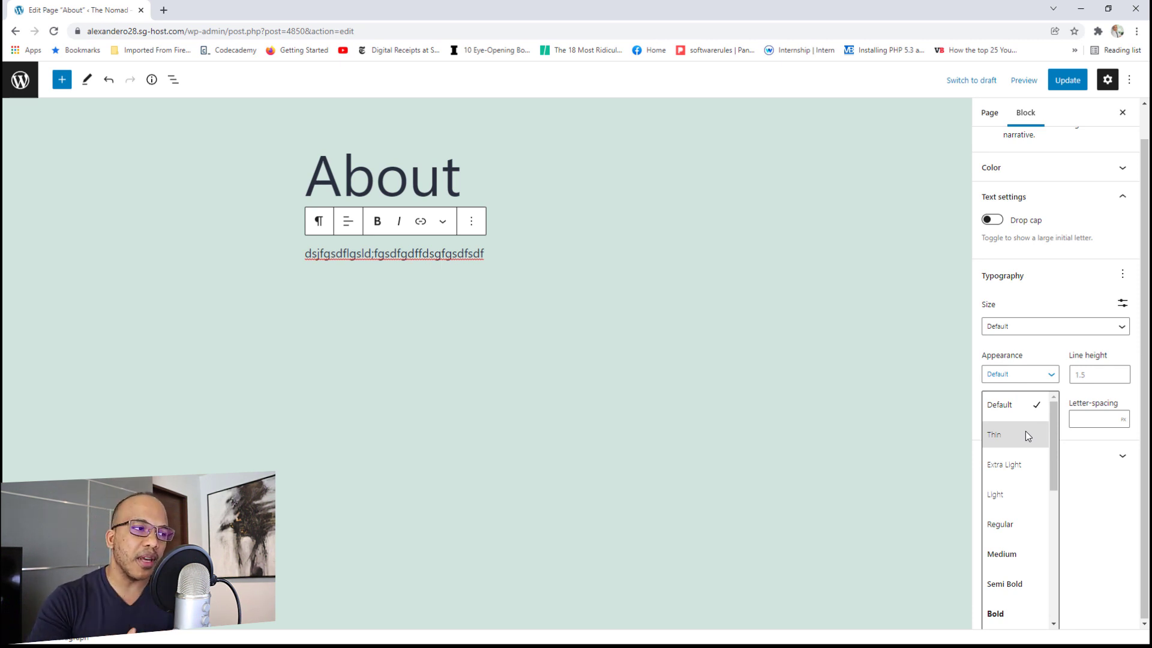
scroll(1013, 465, "down", 3)
scroll(1013, 478, "down", 1)
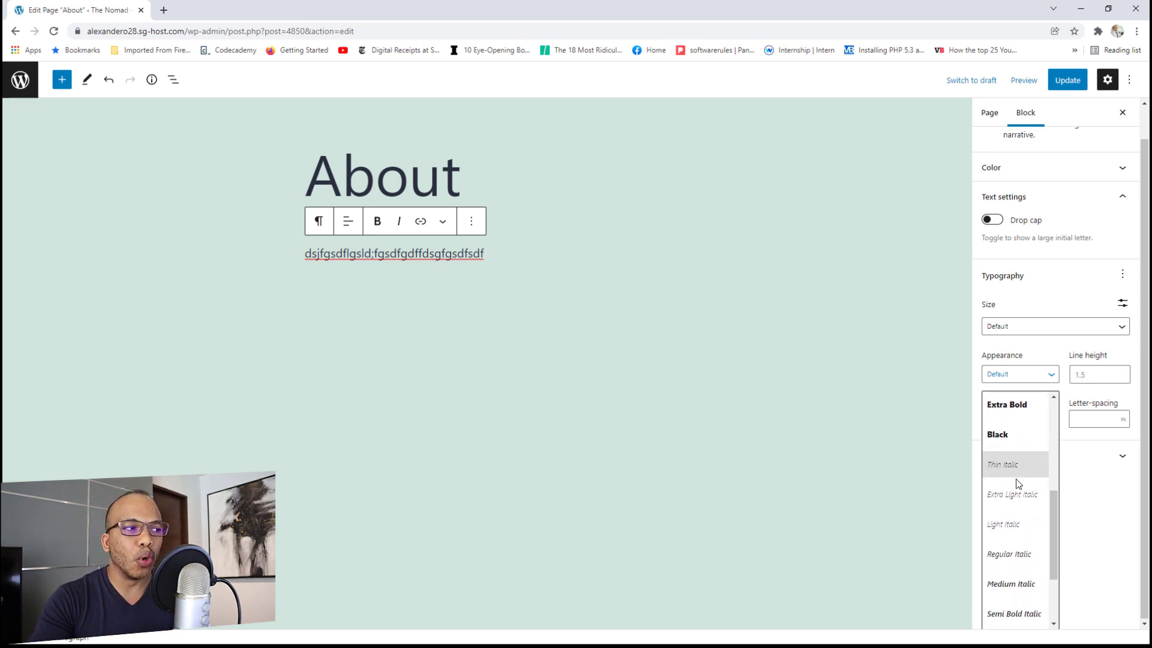
scroll(1018, 485, "down", 2)
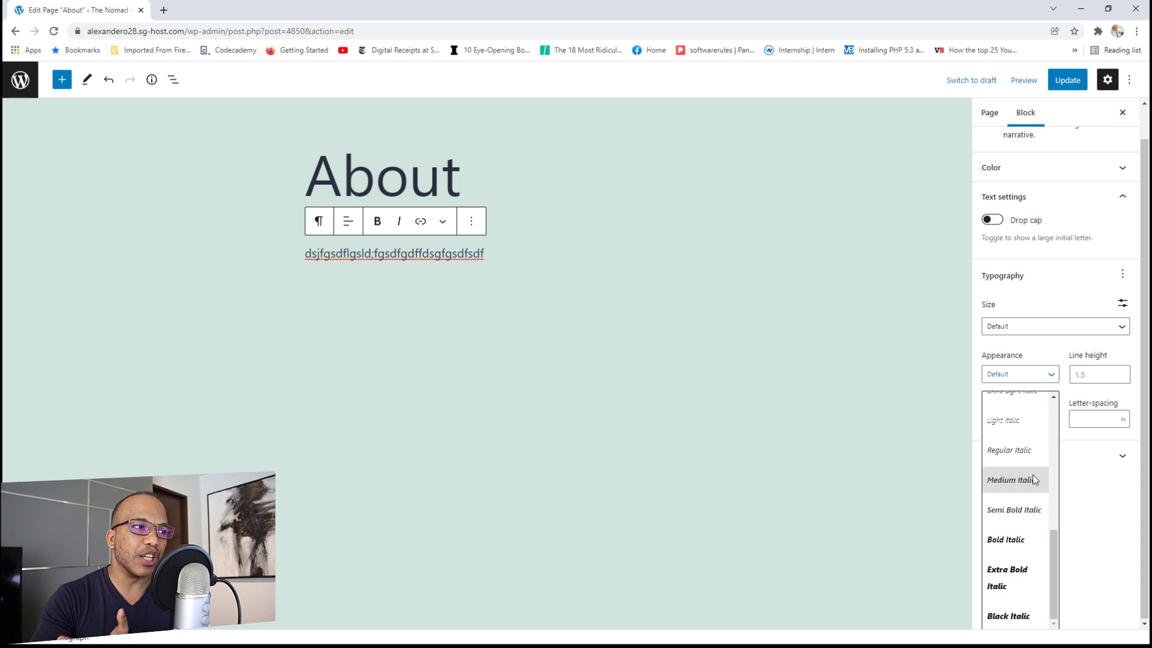
left_click(1120, 393)
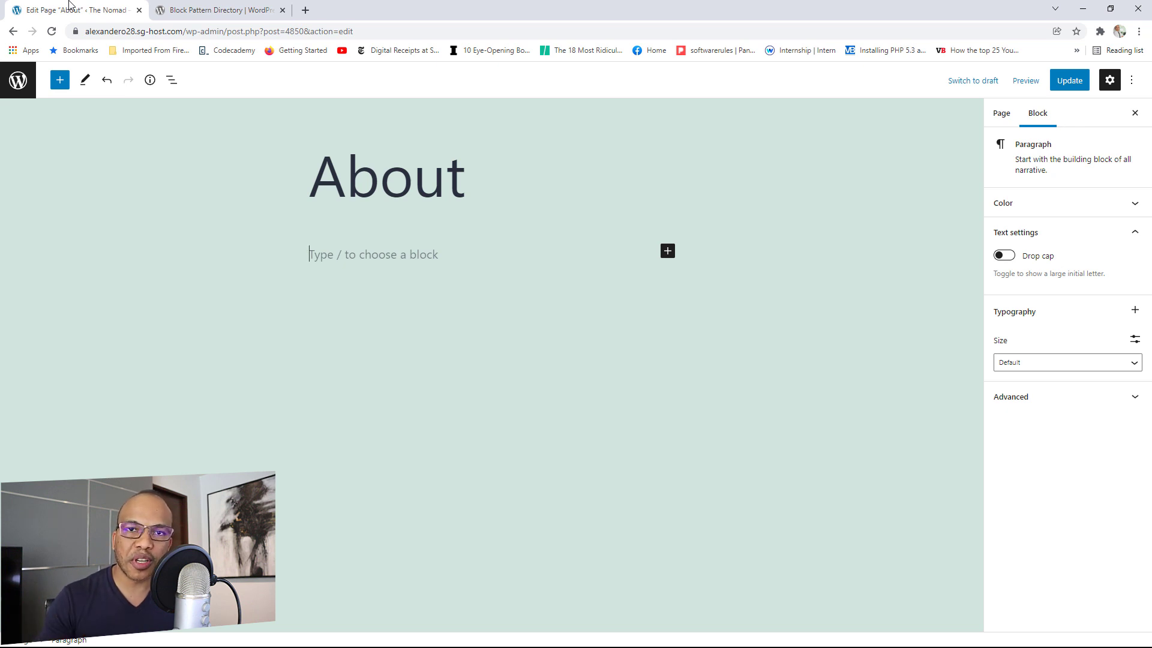
Bring the Block Pattern Directory forward and scroll through the All patterns listing
left_click(220, 7)
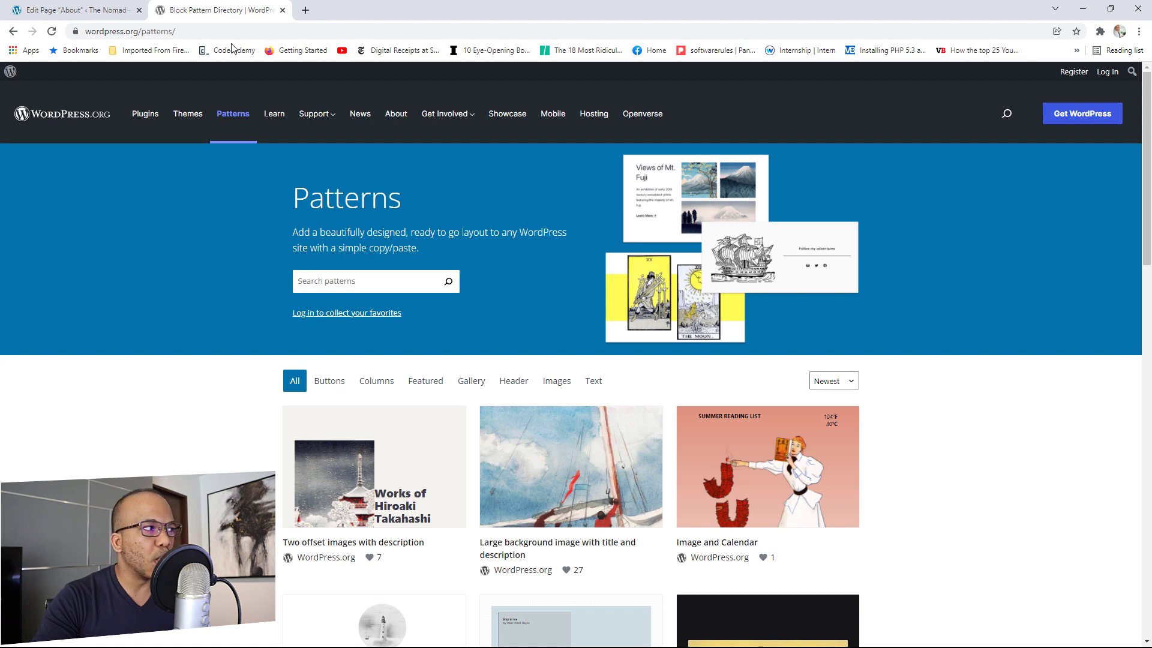
scroll(717, 398, "down", 3)
scroll(278, 153, "up", 3)
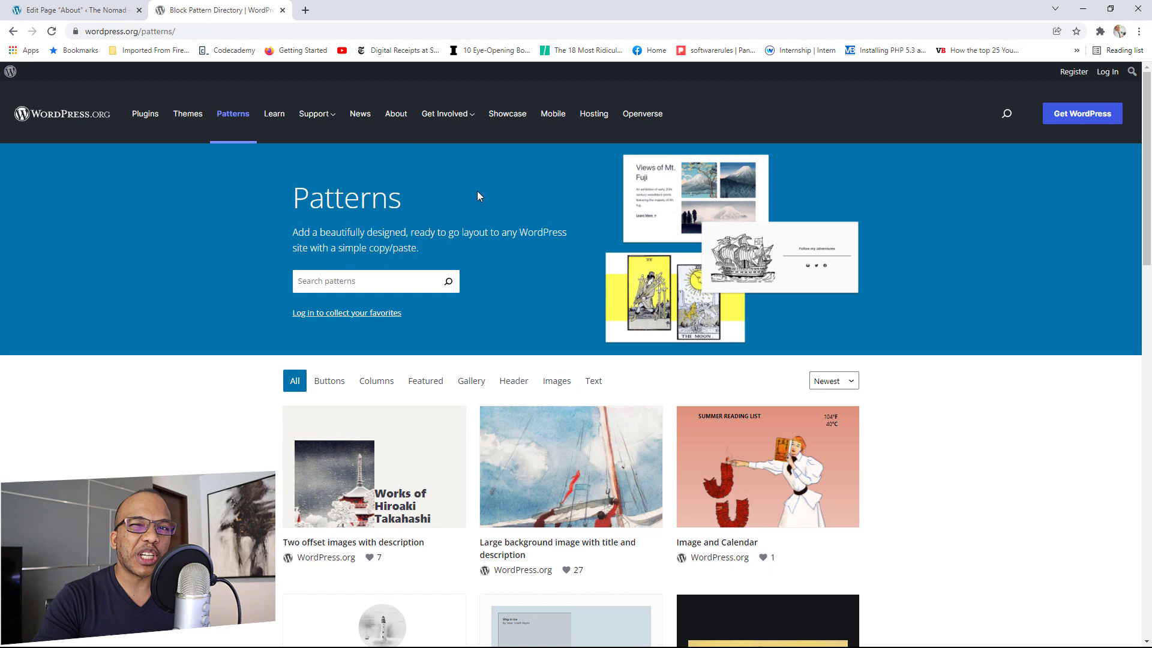
Back in the editor, open the block library's Patterns tab and its category list
left_click(123, 8)
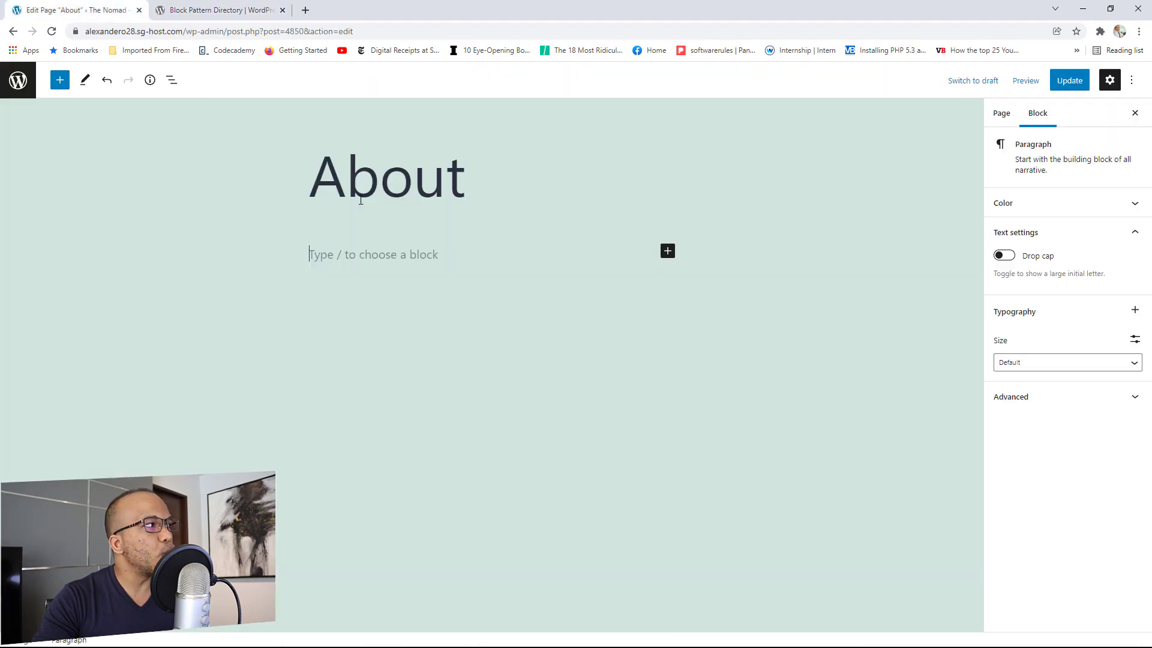
left_click(667, 251)
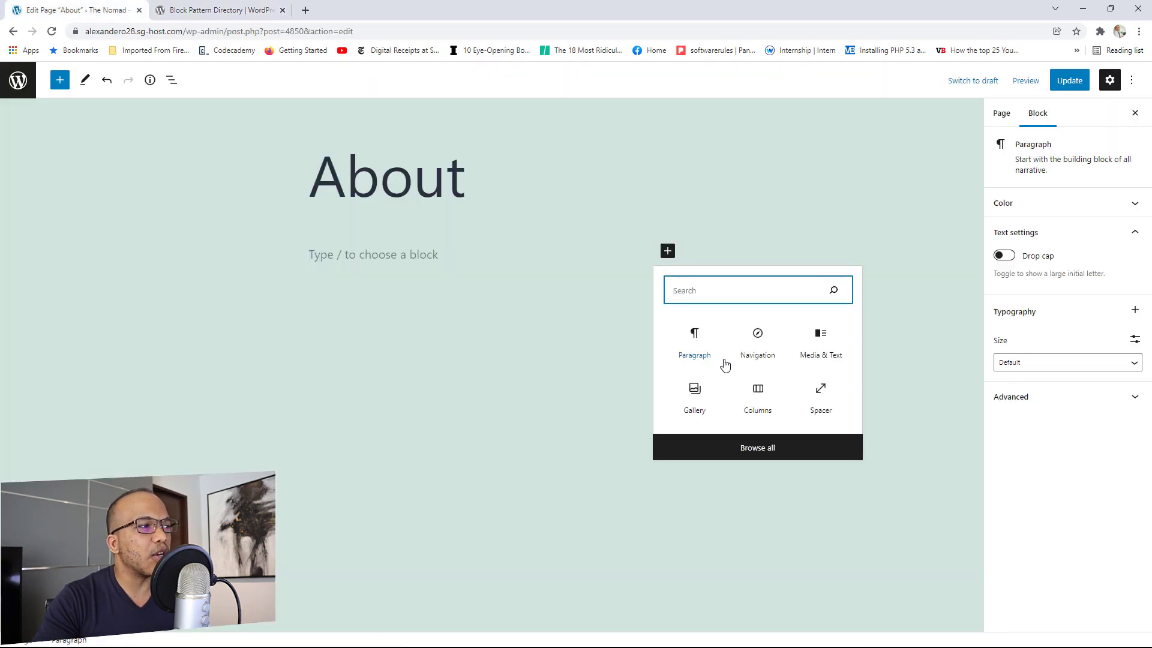
left_click(749, 450)
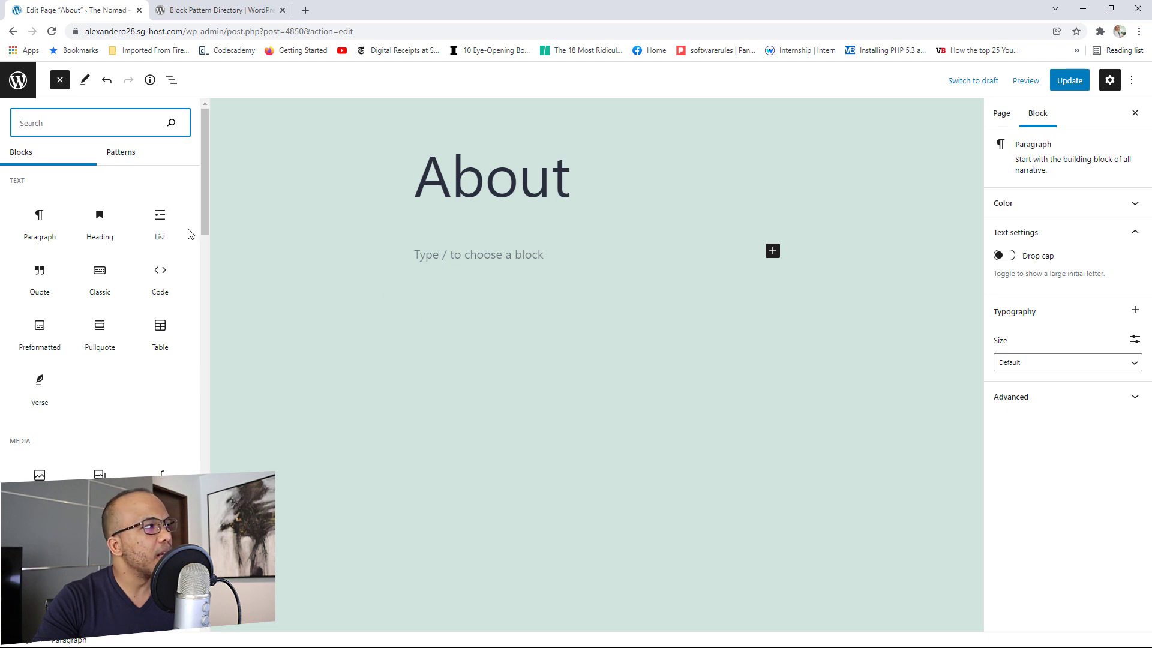
left_click(124, 153)
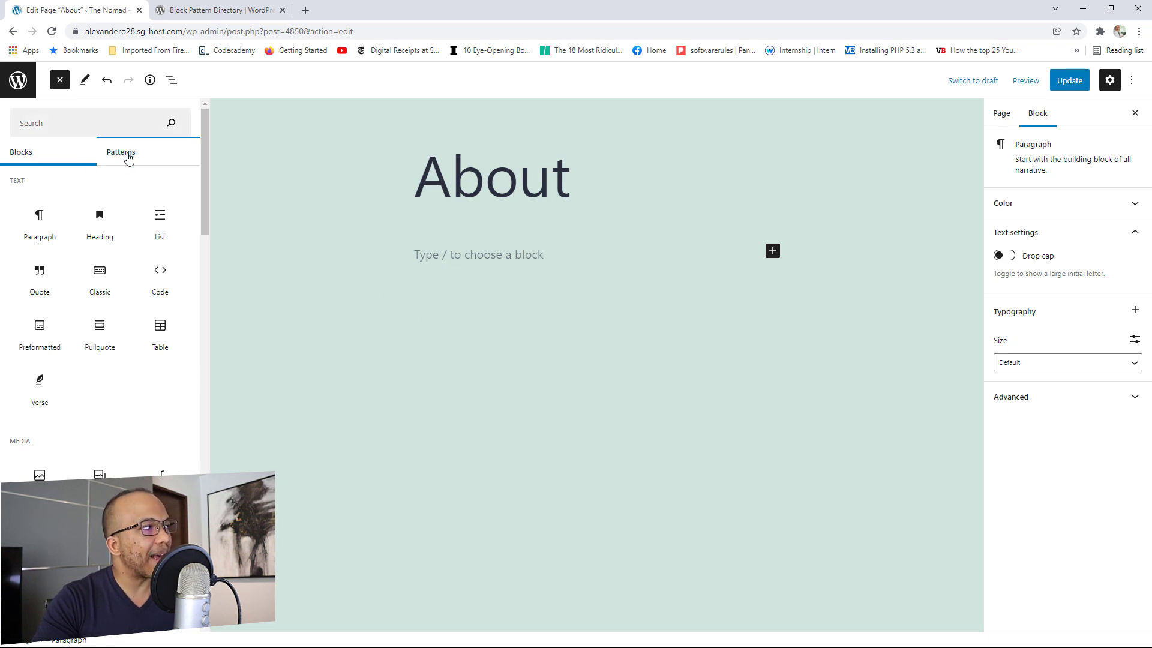
left_click(136, 189)
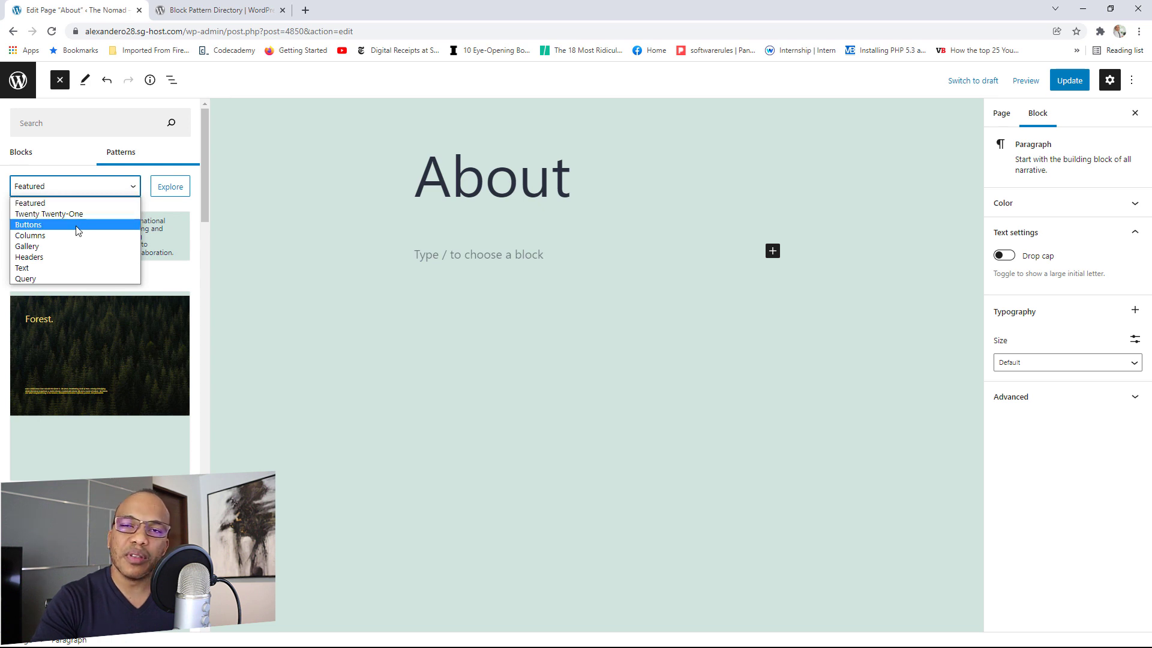
Insert the Media and text with image on the left pattern from the Headers category
left_click(65, 258)
scroll(149, 257, "down", 7)
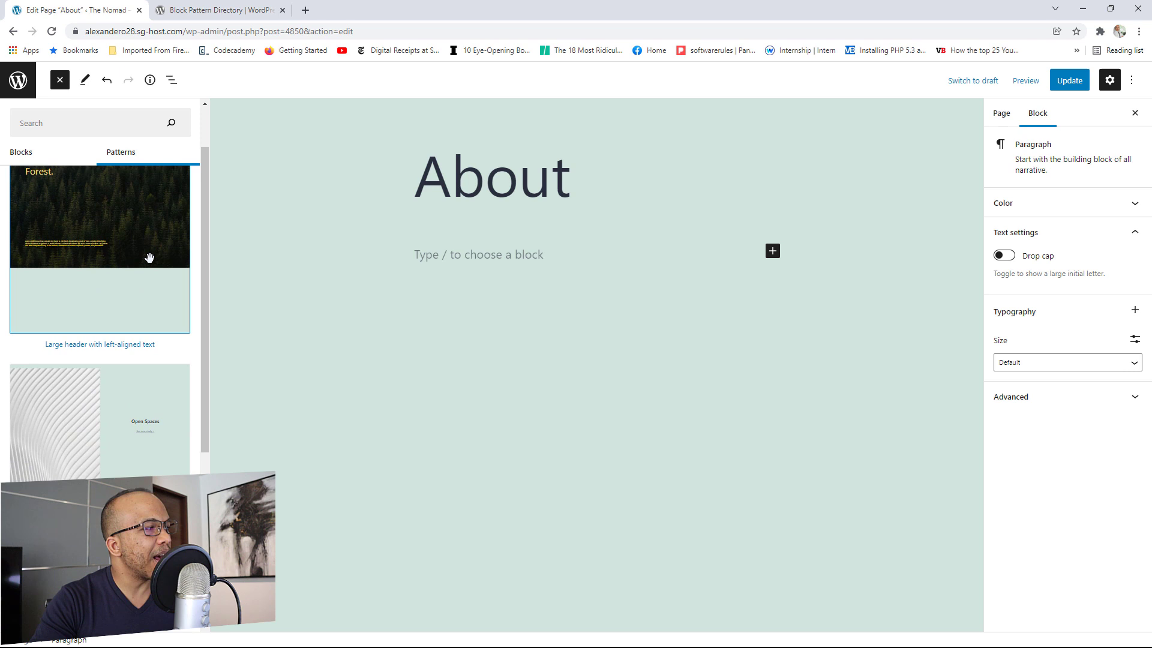
scroll(149, 256, "up", 7)
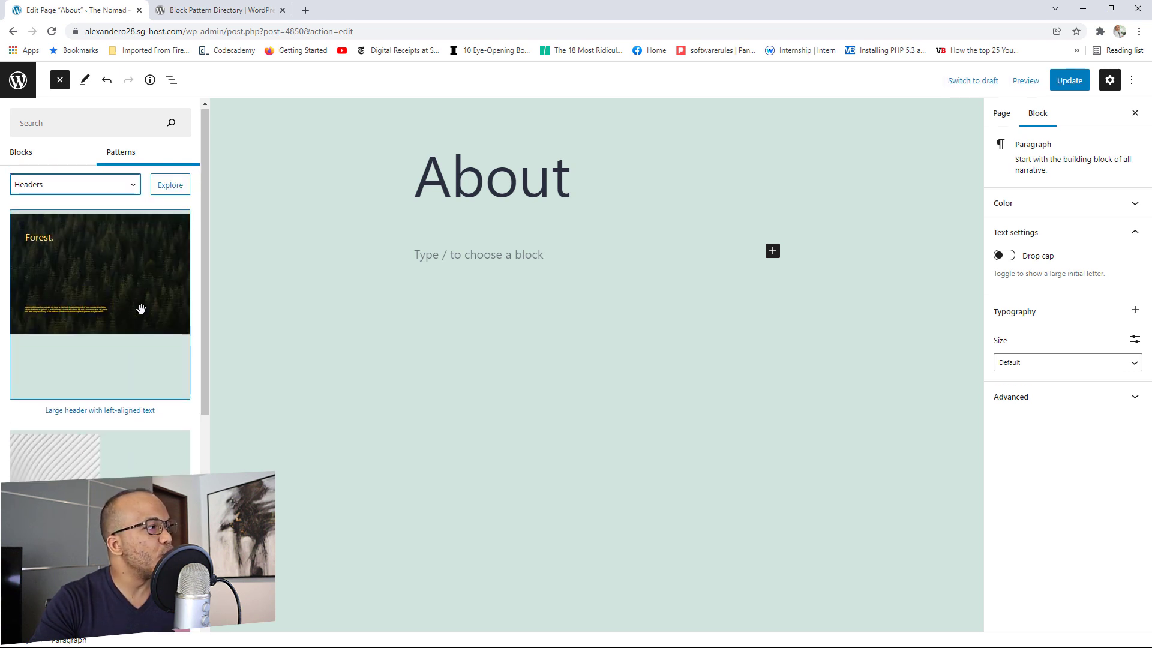
scroll(163, 346, "down", 2)
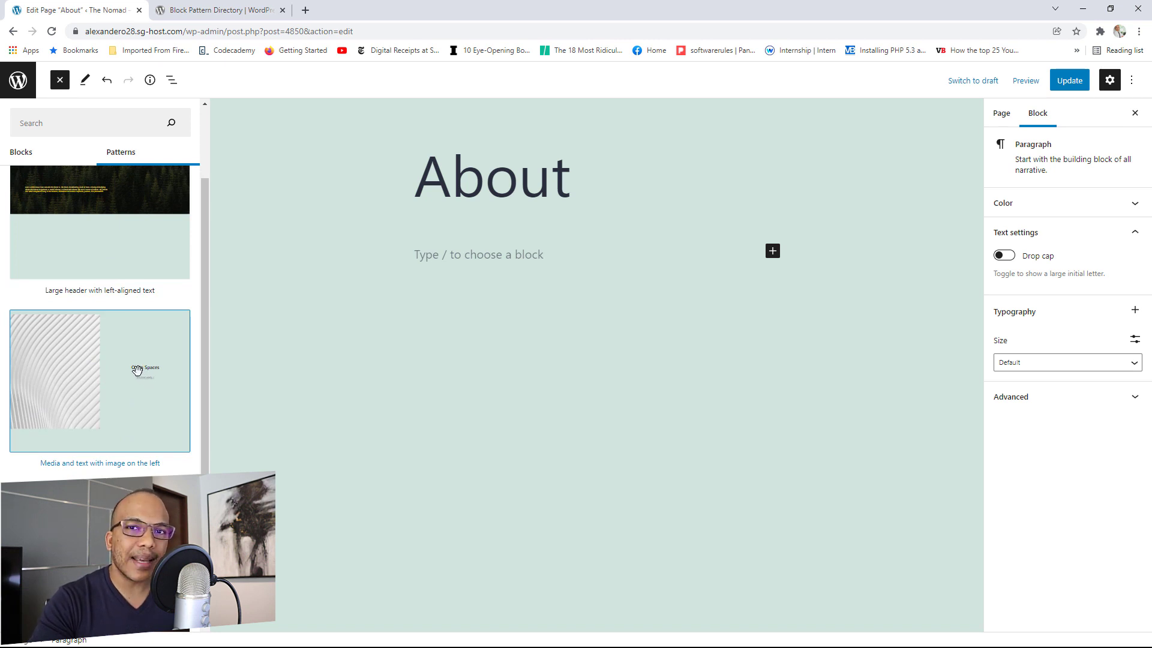
left_click(115, 364)
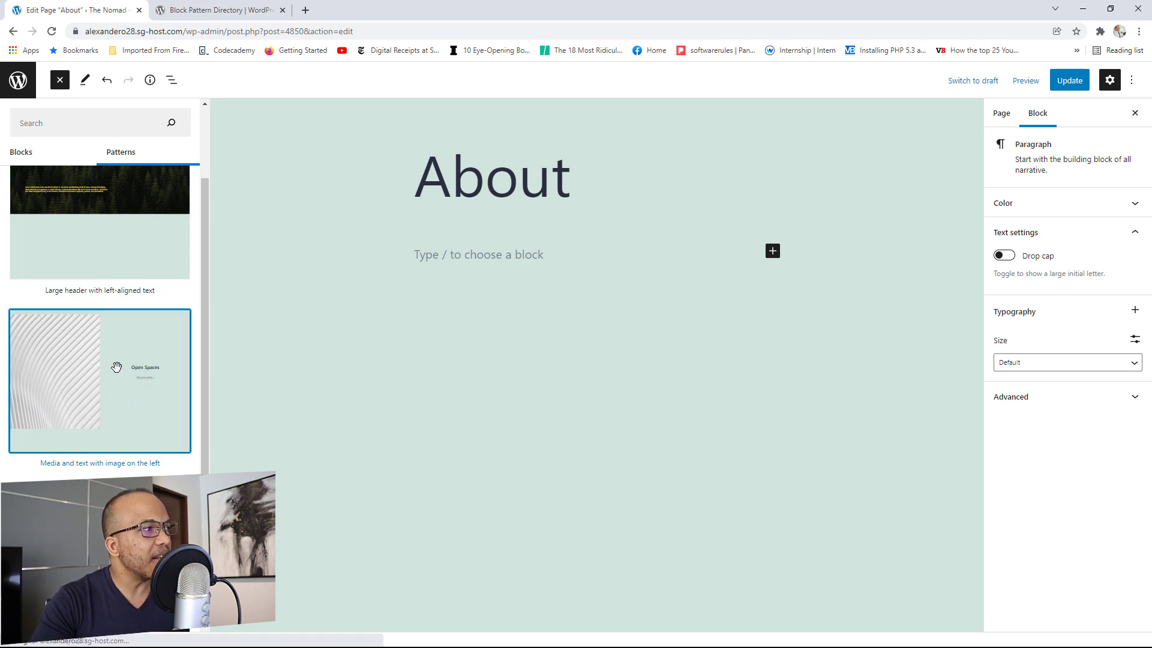
scroll(693, 348, "down", 2)
scroll(523, 287, "up", 3)
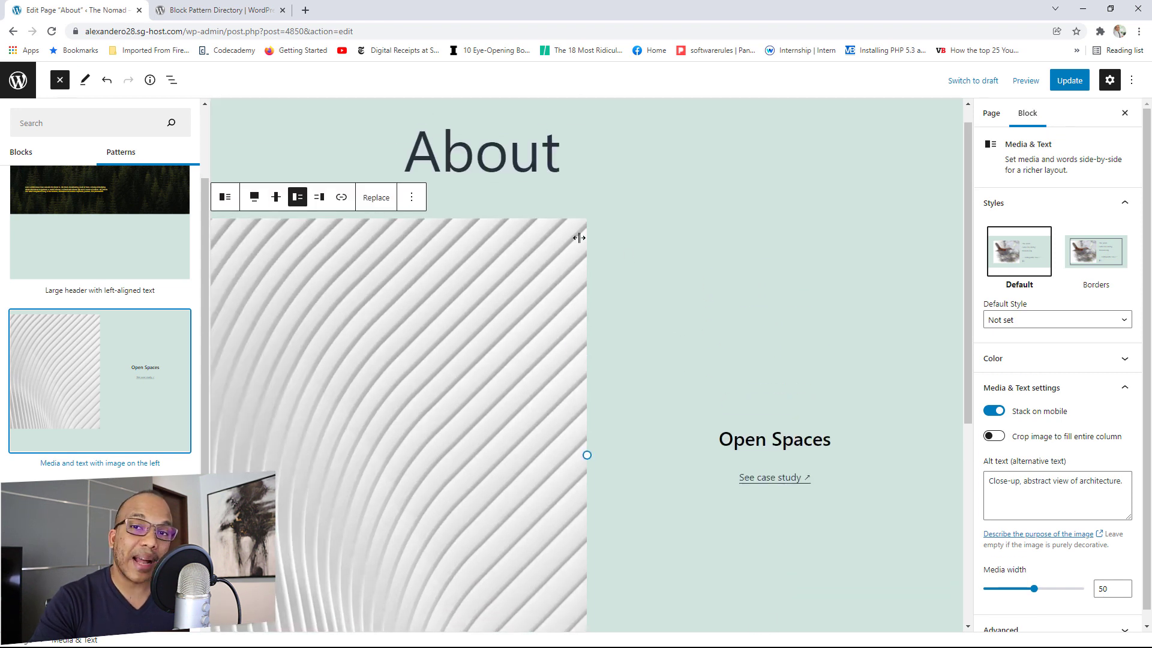
scroll(579, 237, "down", 1)
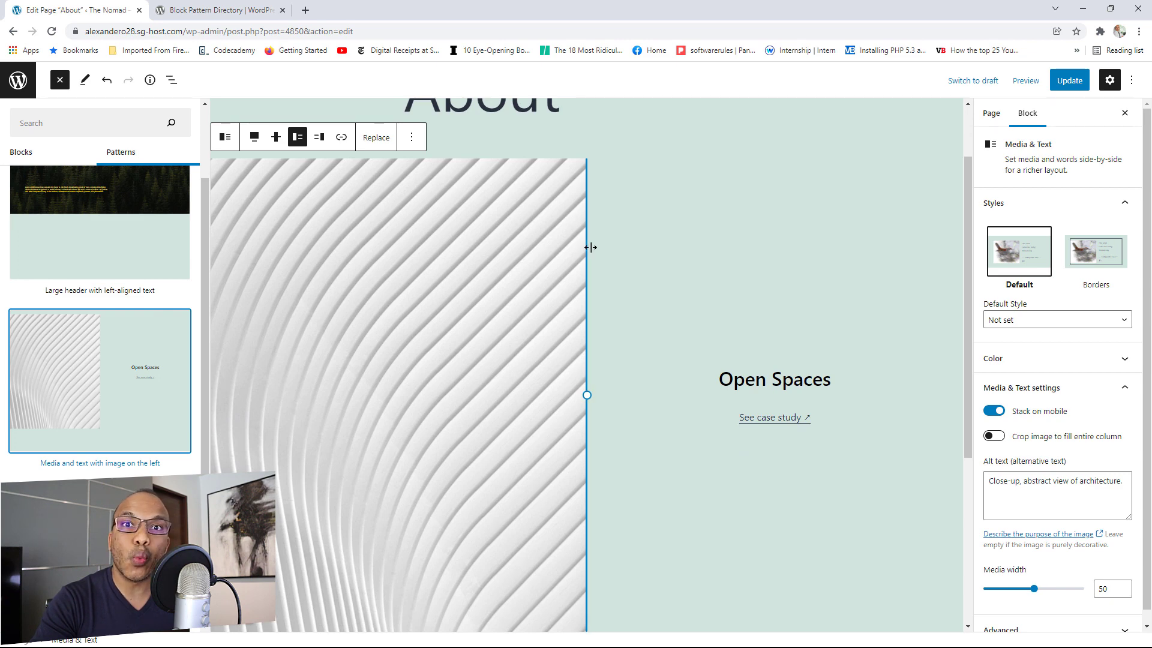
Filter the Pattern Directory to Text patterns and copy the Image and quote on a background pattern
left_click(258, 13)
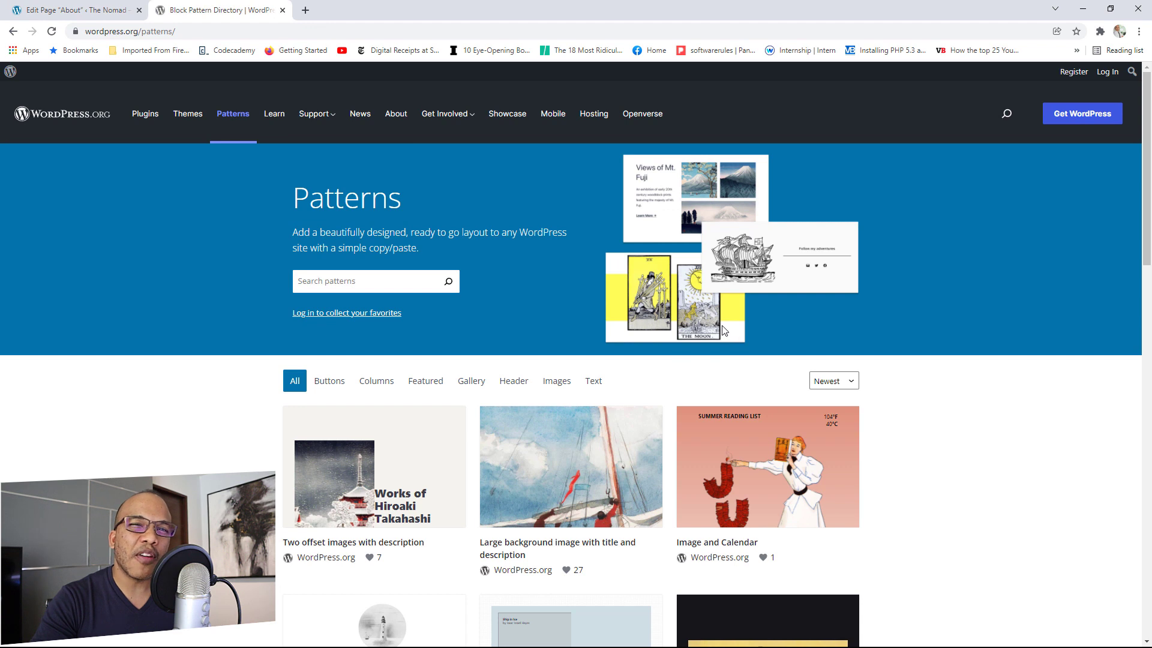
scroll(941, 420, "down", 2)
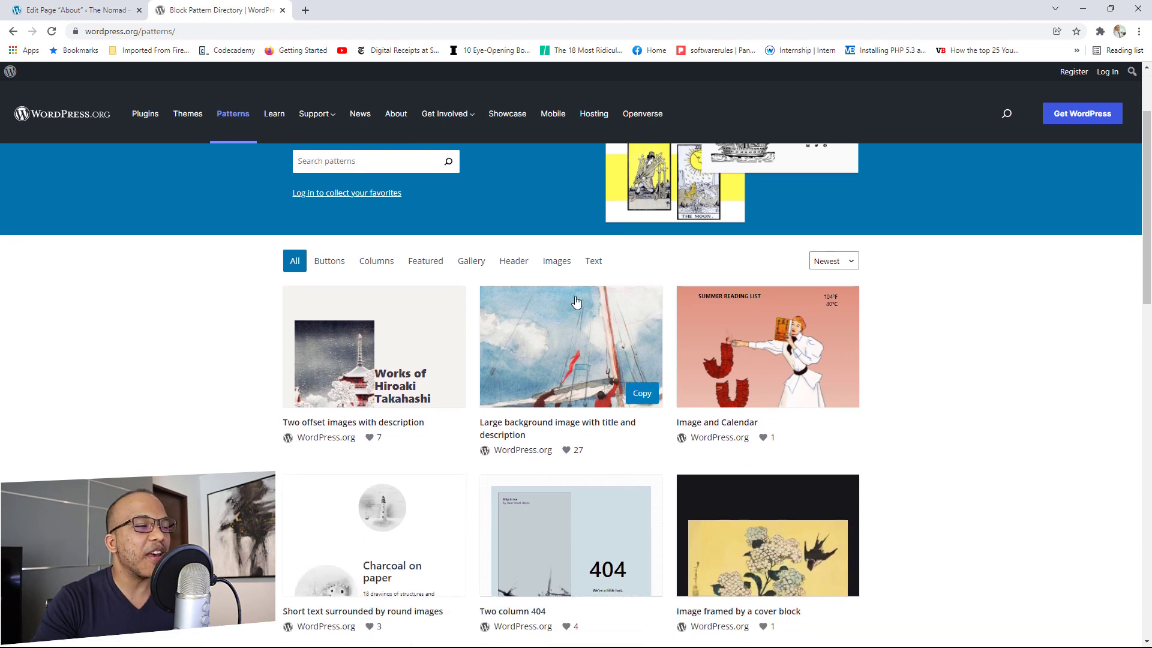
left_click(593, 262)
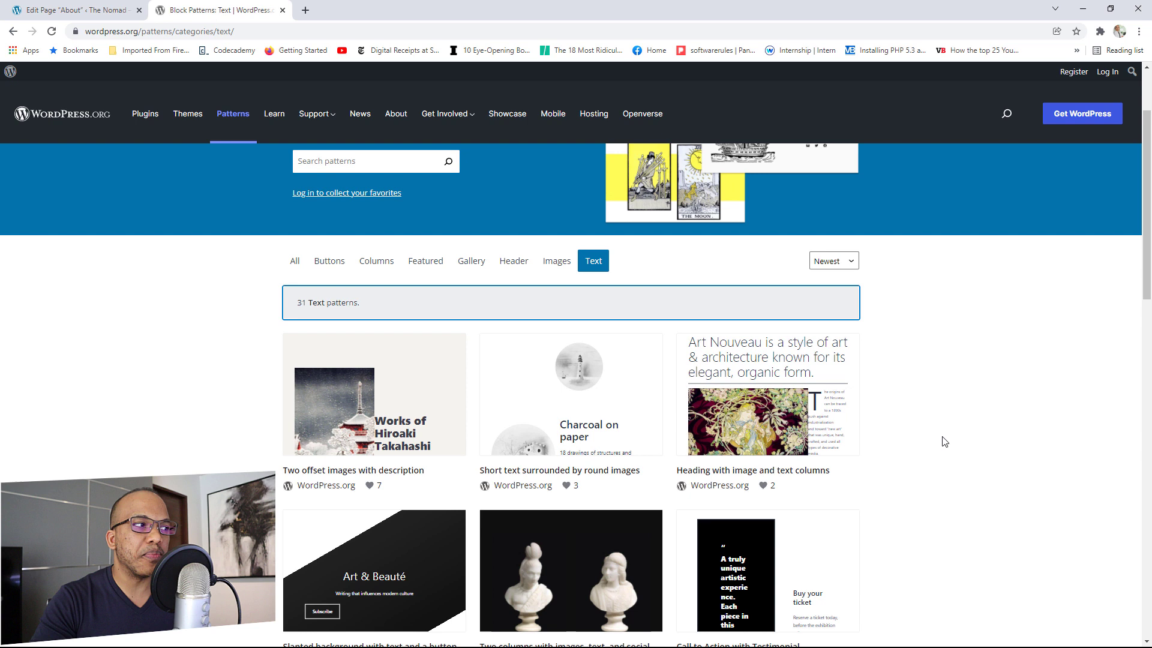
scroll(905, 447, "down", 2)
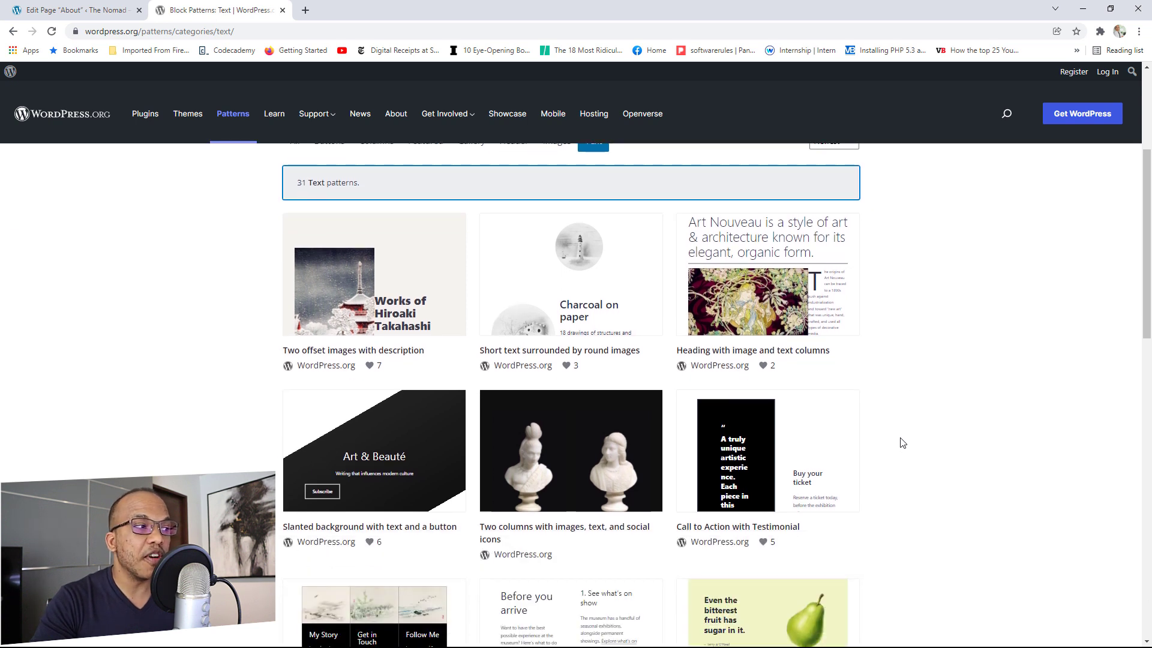
scroll(901, 443, "down", 4)
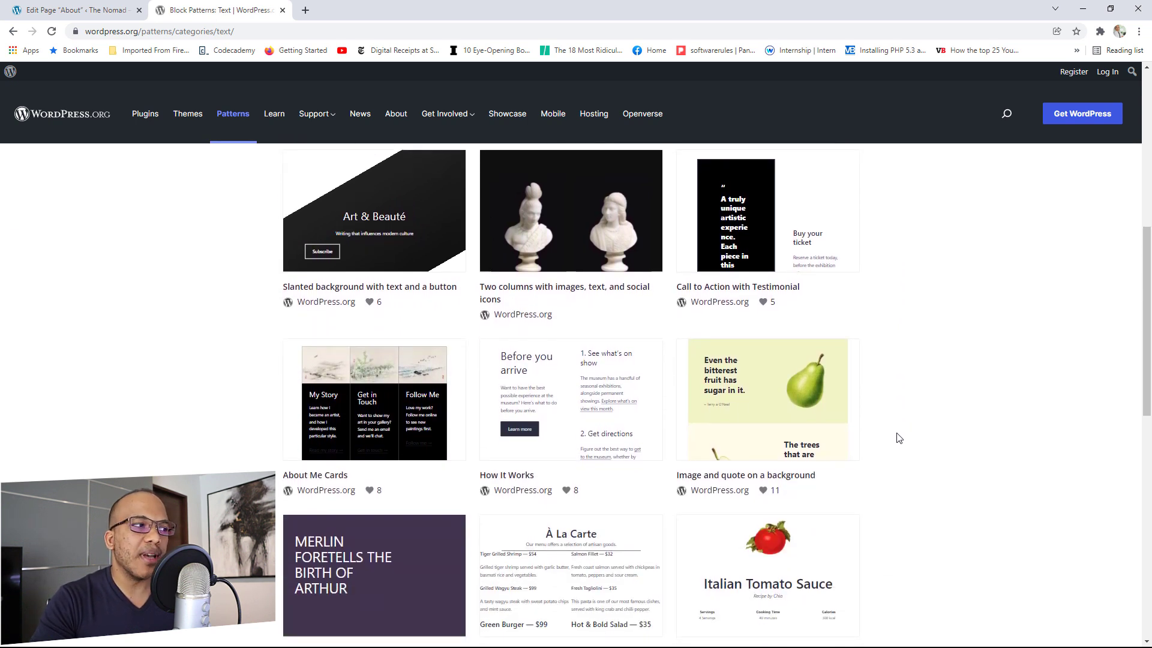
mouse_move(674, 362)
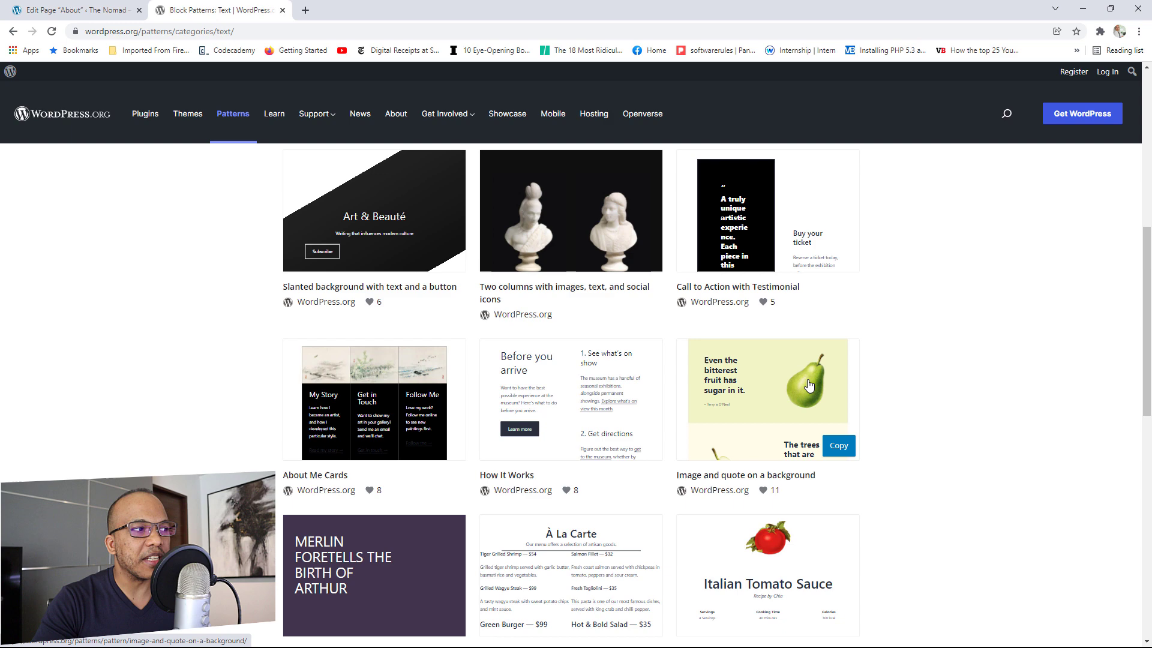
left_click(838, 449)
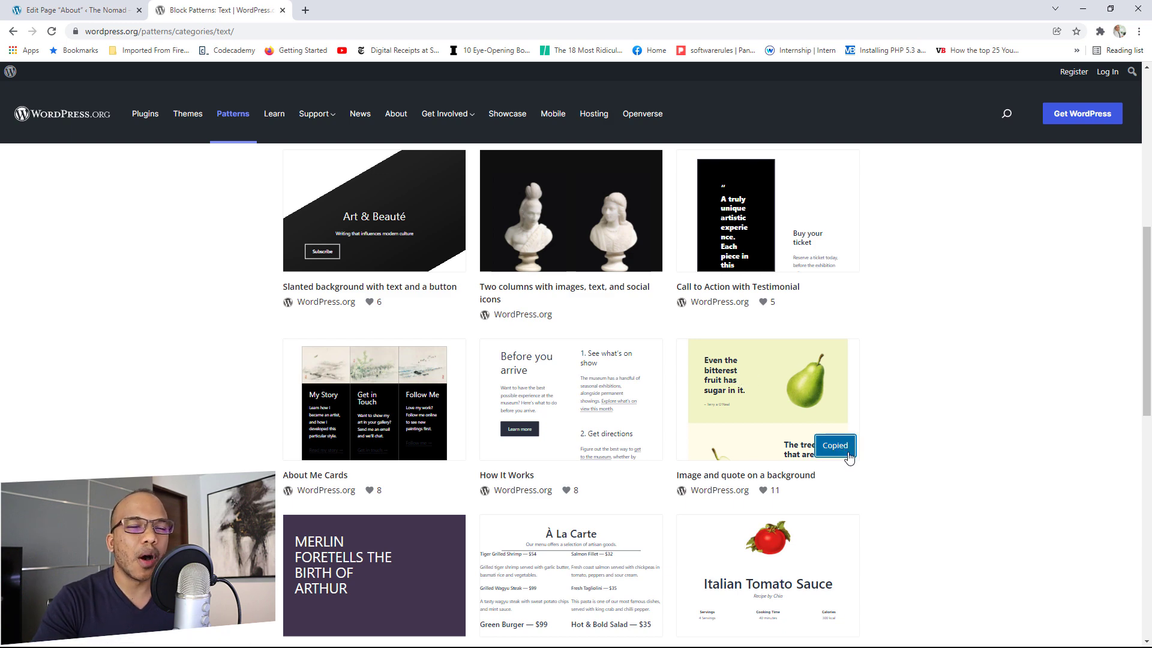
left_click(69, 10)
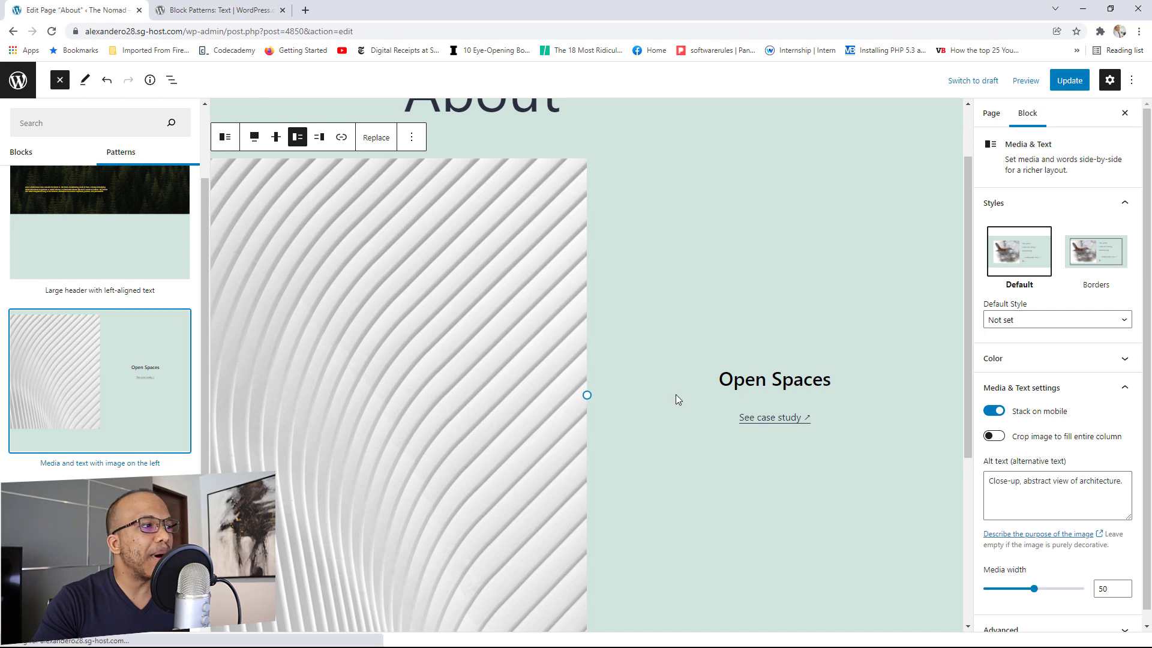
Paste the copied pear and Molière quote pattern into an empty paragraph below Open Spaces
scroll(675, 395, "down", 5)
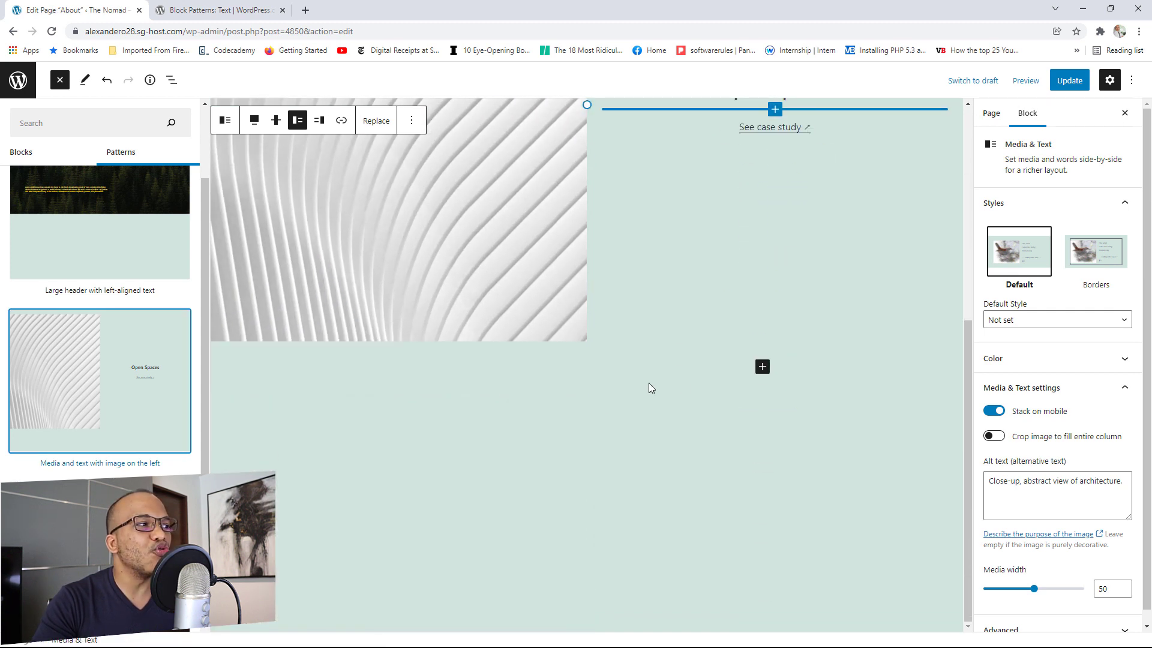
left_click(649, 388)
right_click(612, 384)
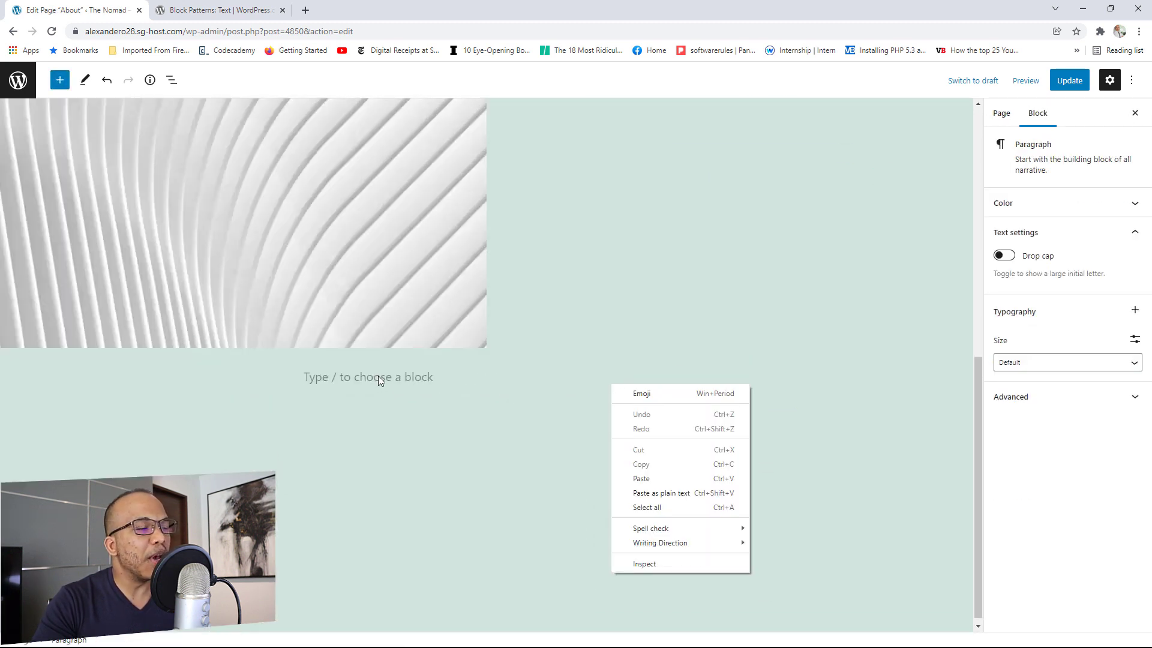
right_click(312, 379)
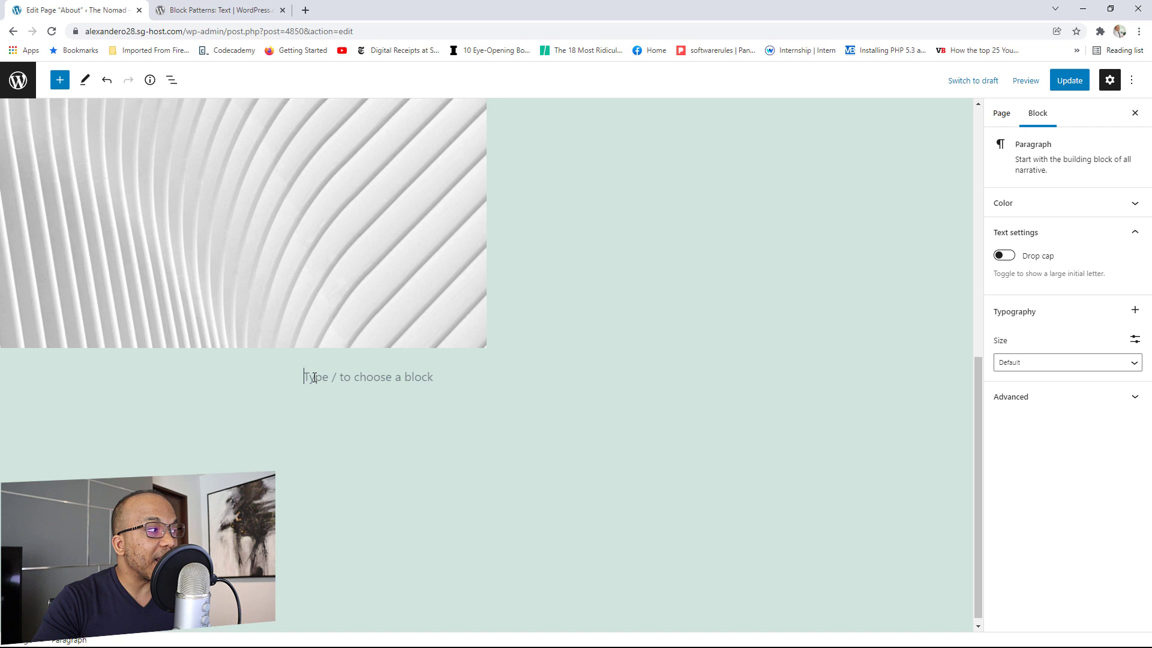
left_click(351, 472)
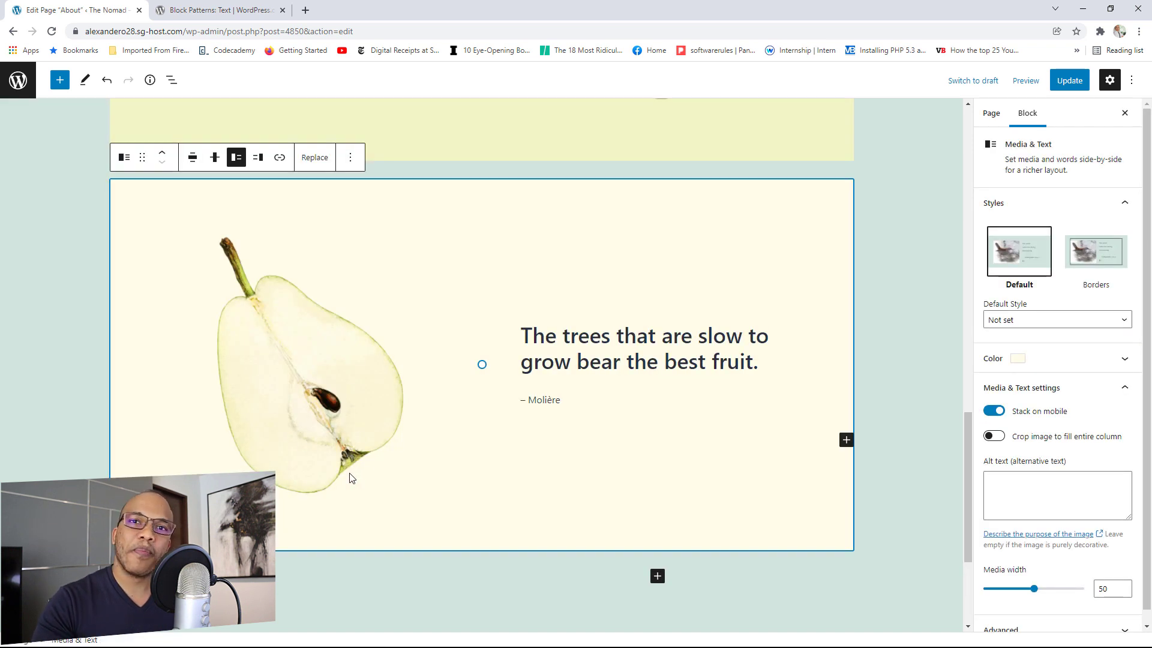
Select the group around the Molière quote, then bring the pattern directory forward
scroll(561, 513, "up", 2)
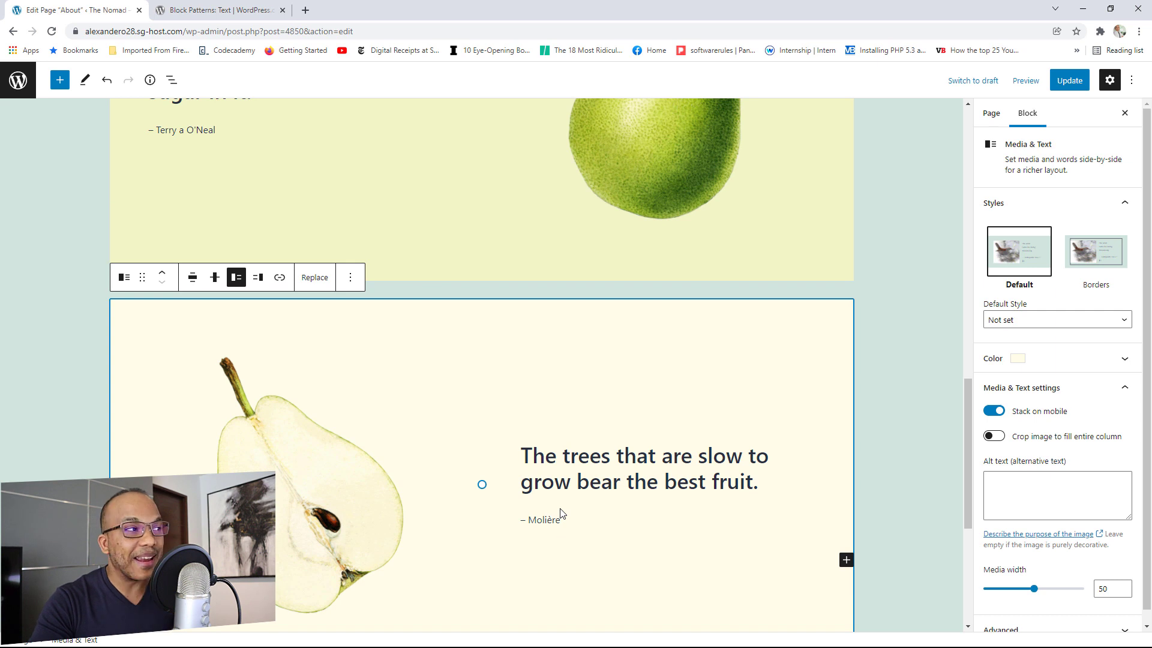
scroll(560, 512, "up", 3)
scroll(563, 509, "down", 4)
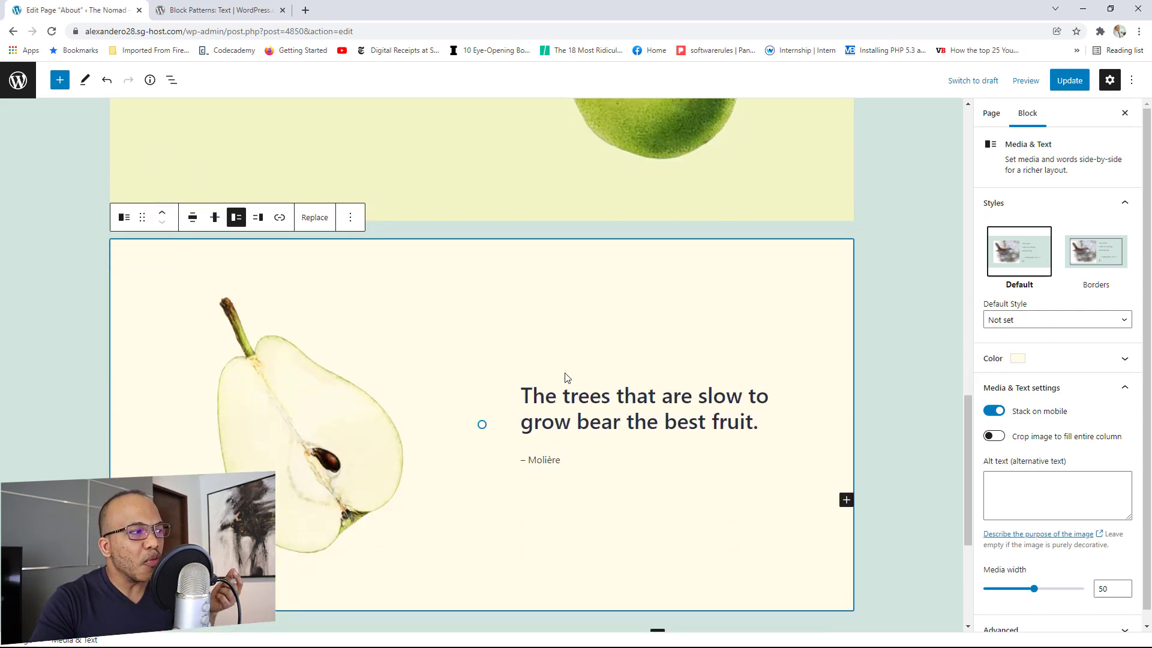
left_click(539, 366)
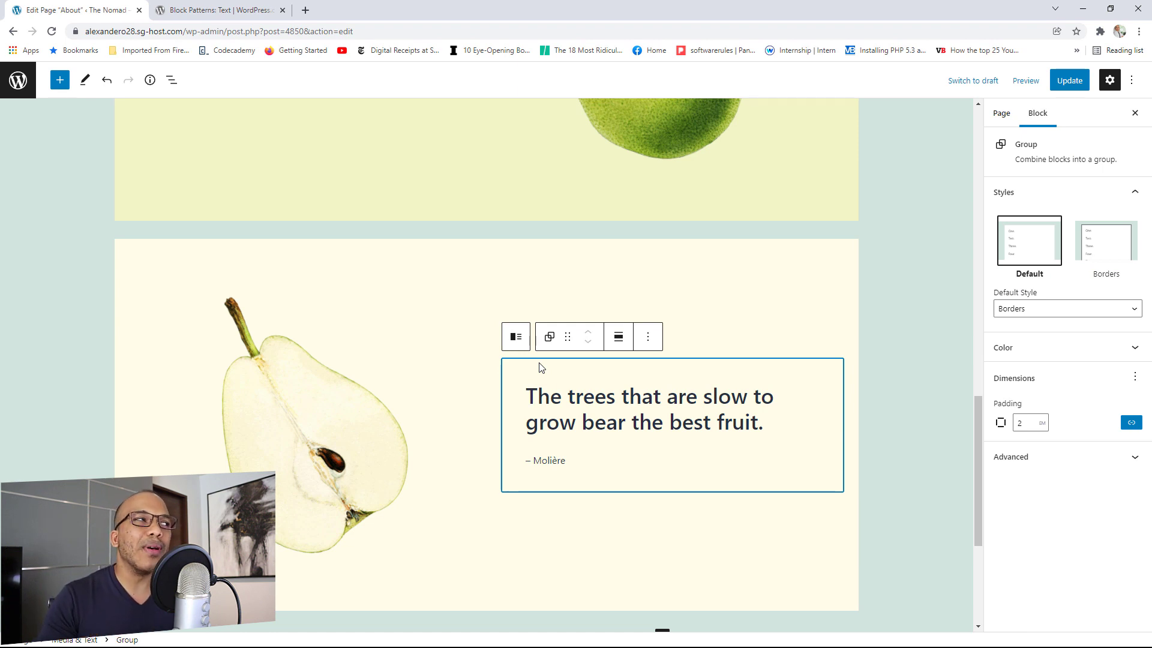
left_click(219, 10)
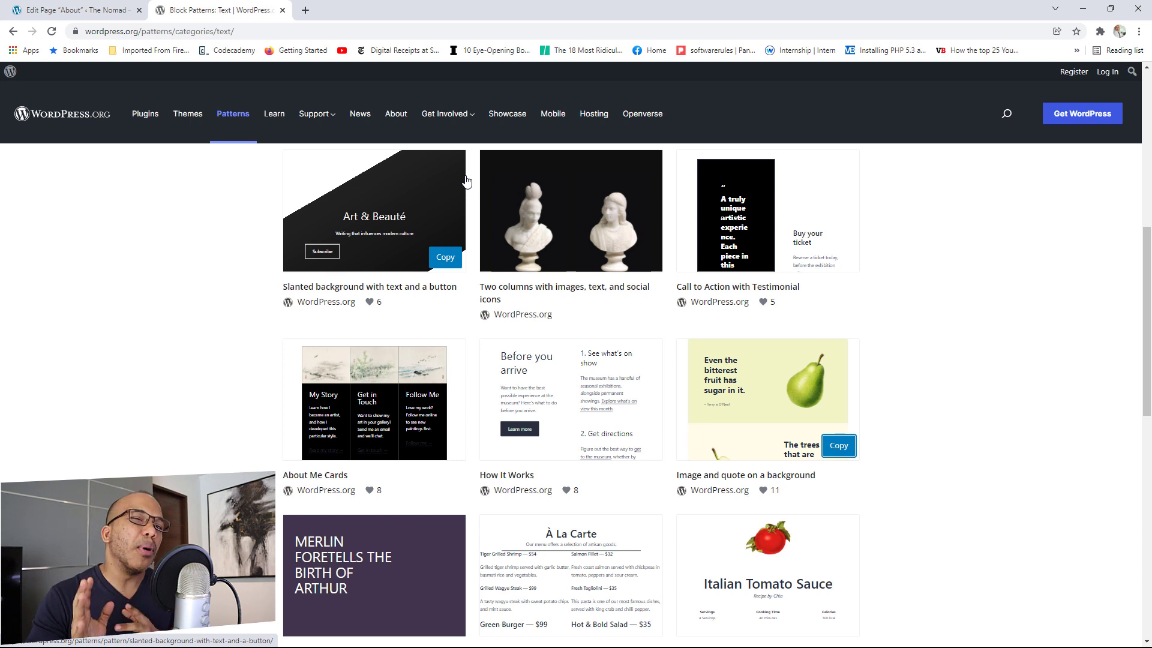
Back in the About page editor, scroll up to the 'Even the bitterest fruit has sugar in it.' quote
left_click(81, 8)
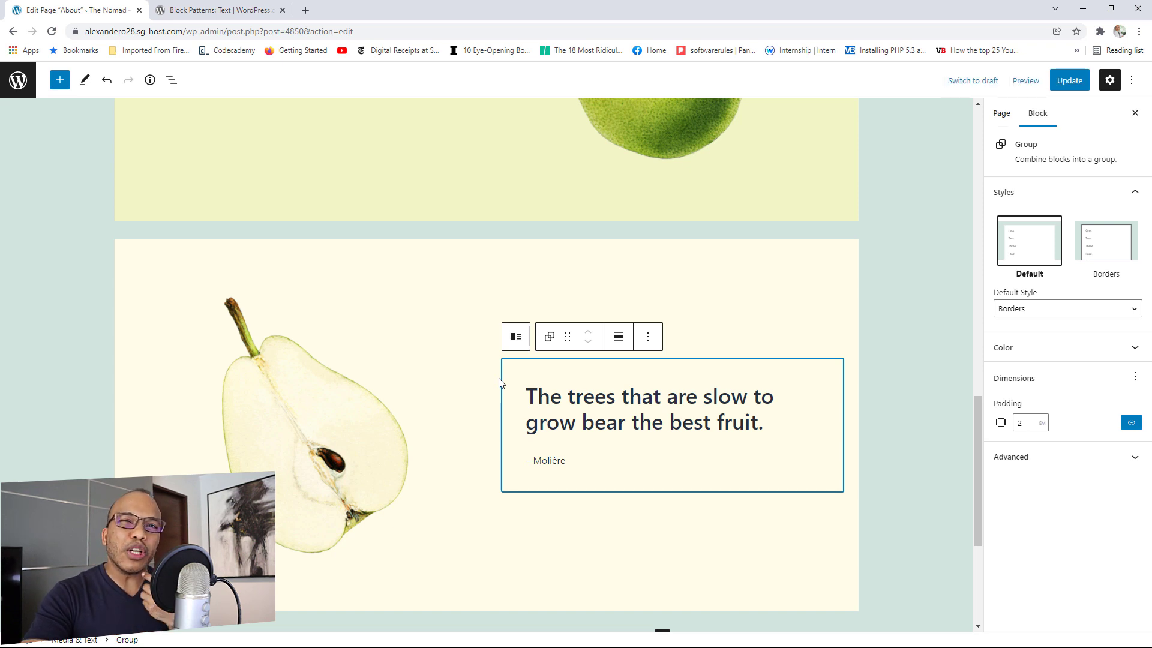
scroll(501, 383, "up", 3)
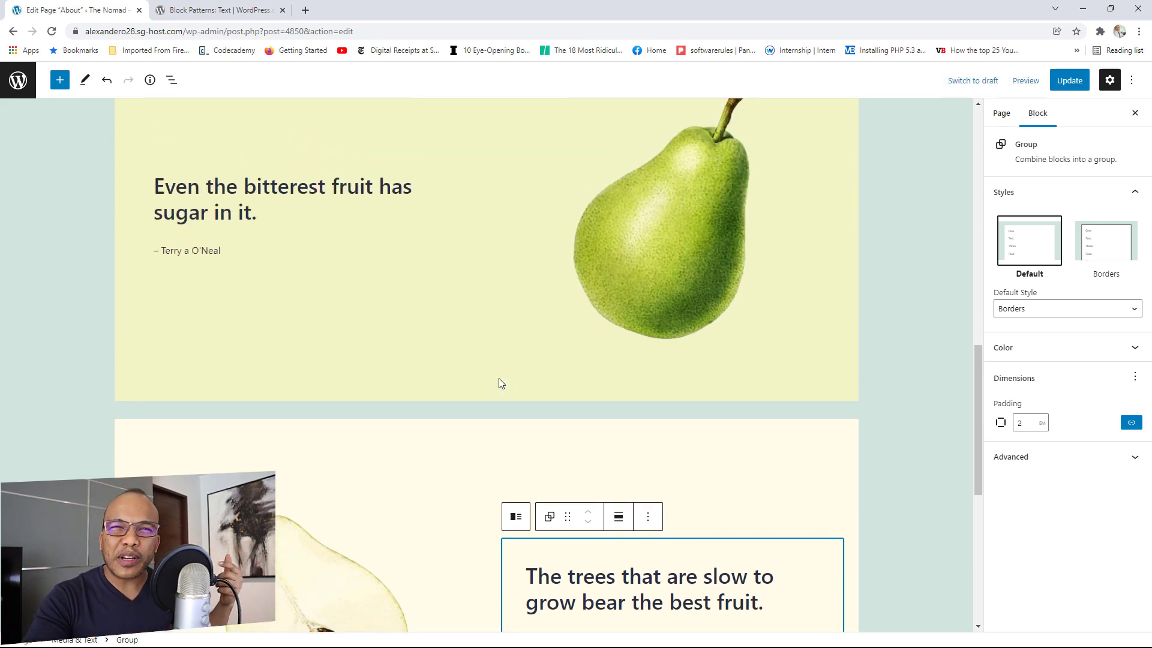
scroll(501, 383, "up", 1)
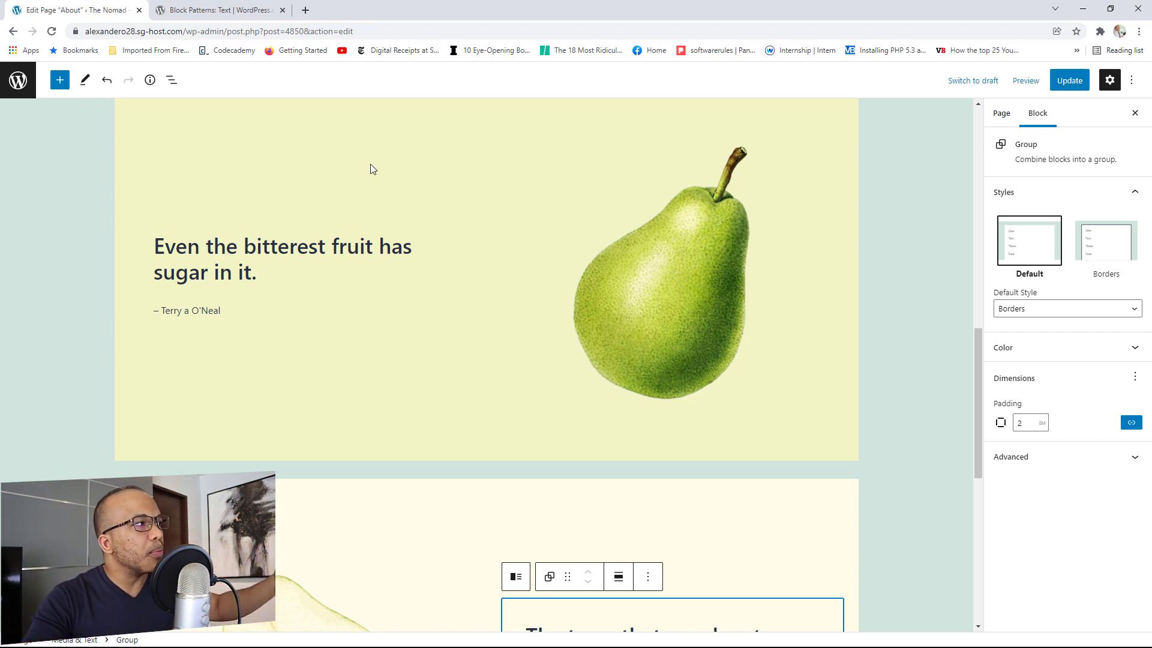
Copy the Chapter opening pattern from the Pattern Directory, then close the directory tab
left_click(222, 5)
scroll(444, 218, "down", 3)
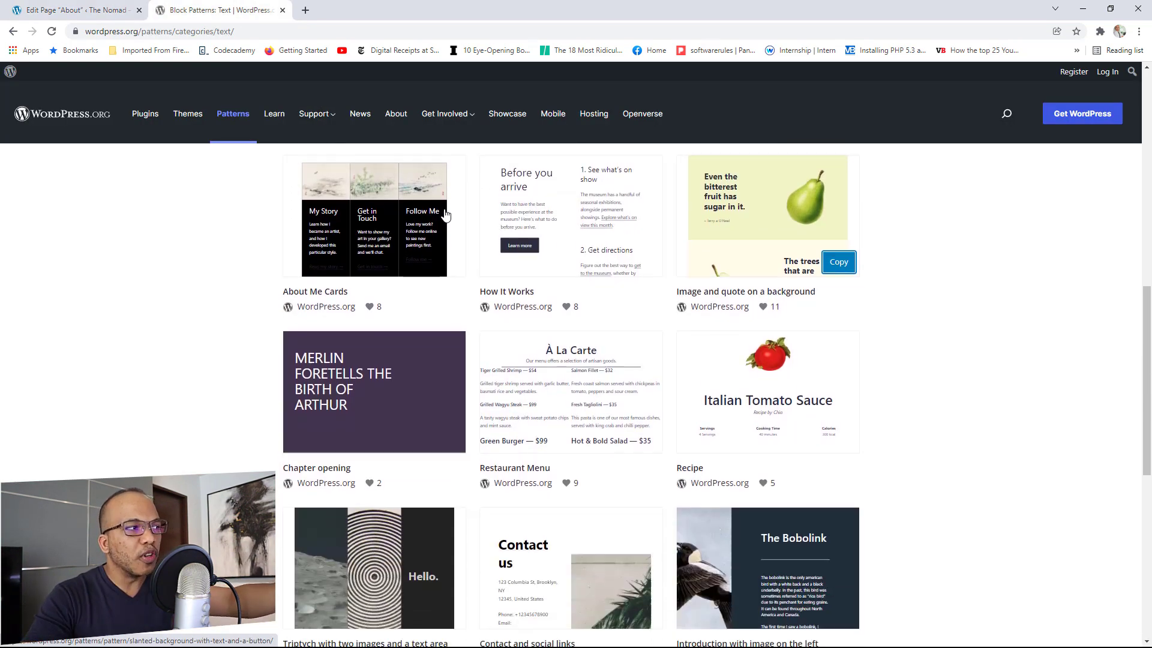
scroll(444, 215, "down", 4)
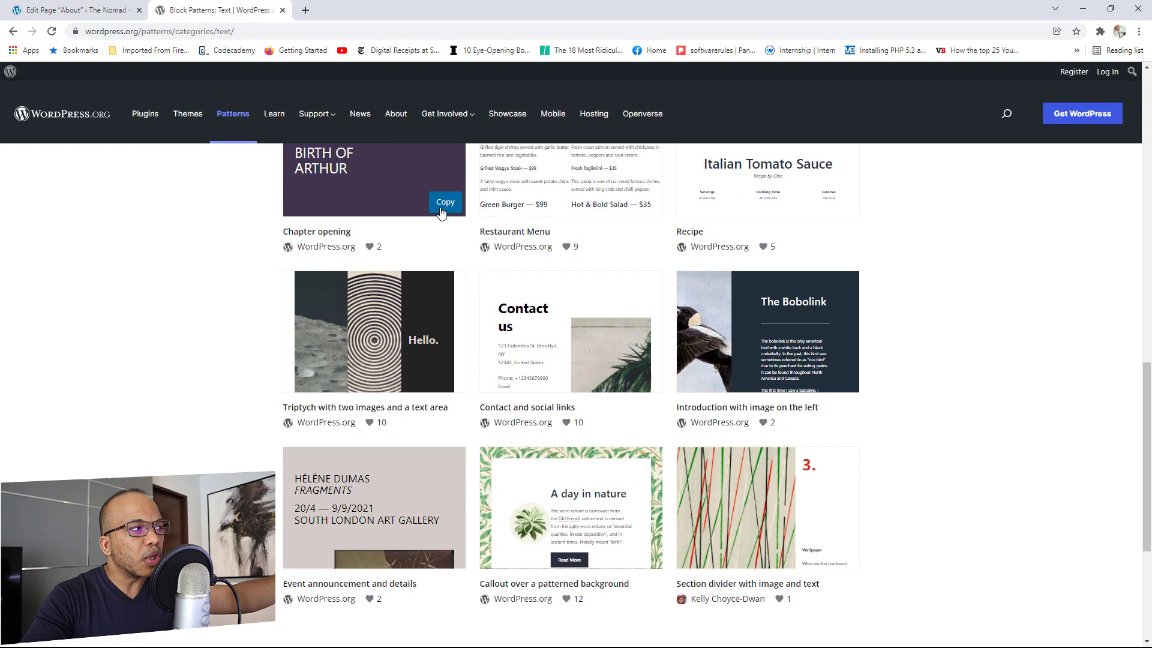
left_click(444, 202)
left_click(90, 9)
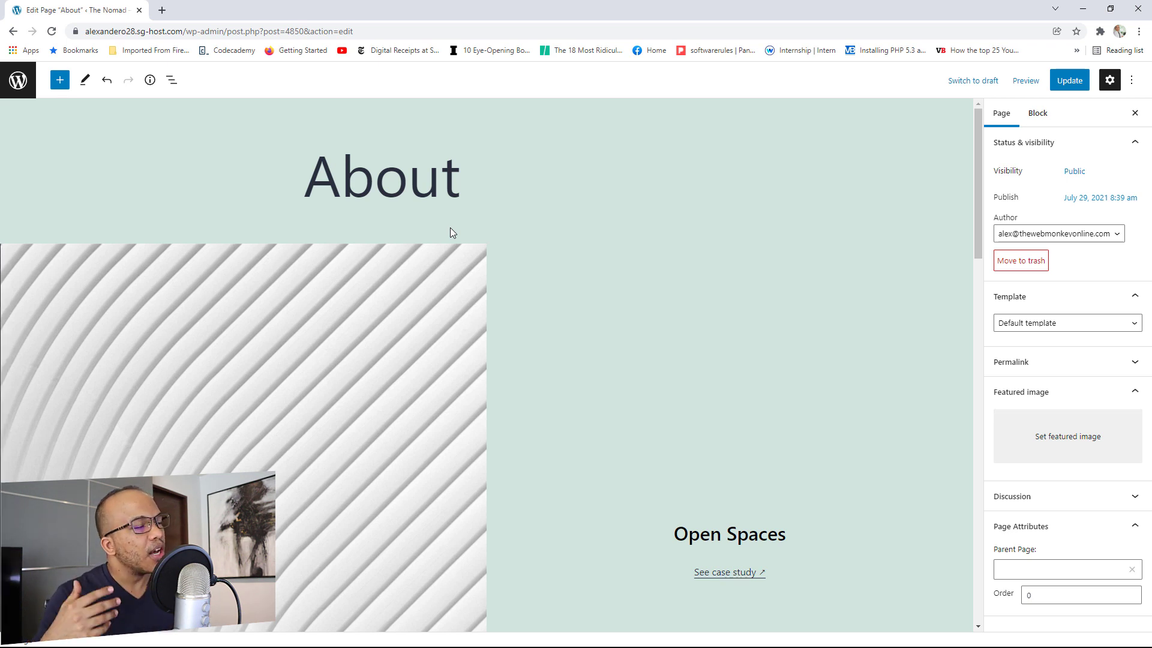
In List View, drag the See case study paragraph below the last paragraph of the final Group
left_click(171, 81)
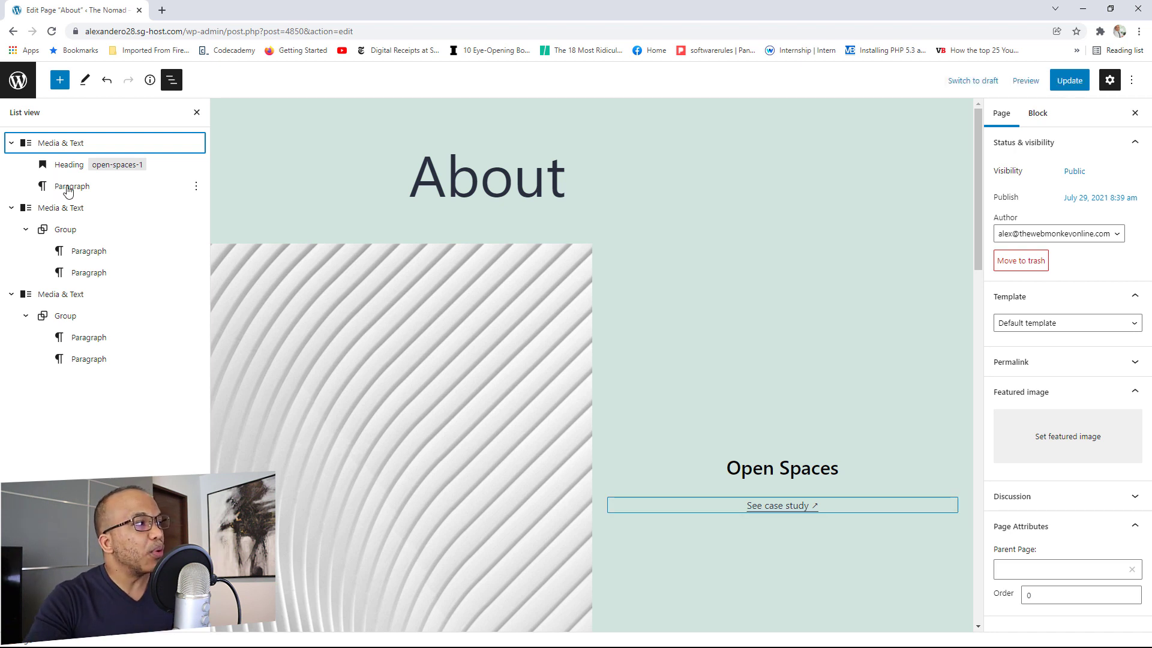
left_click_drag(67, 191, 78, 355)
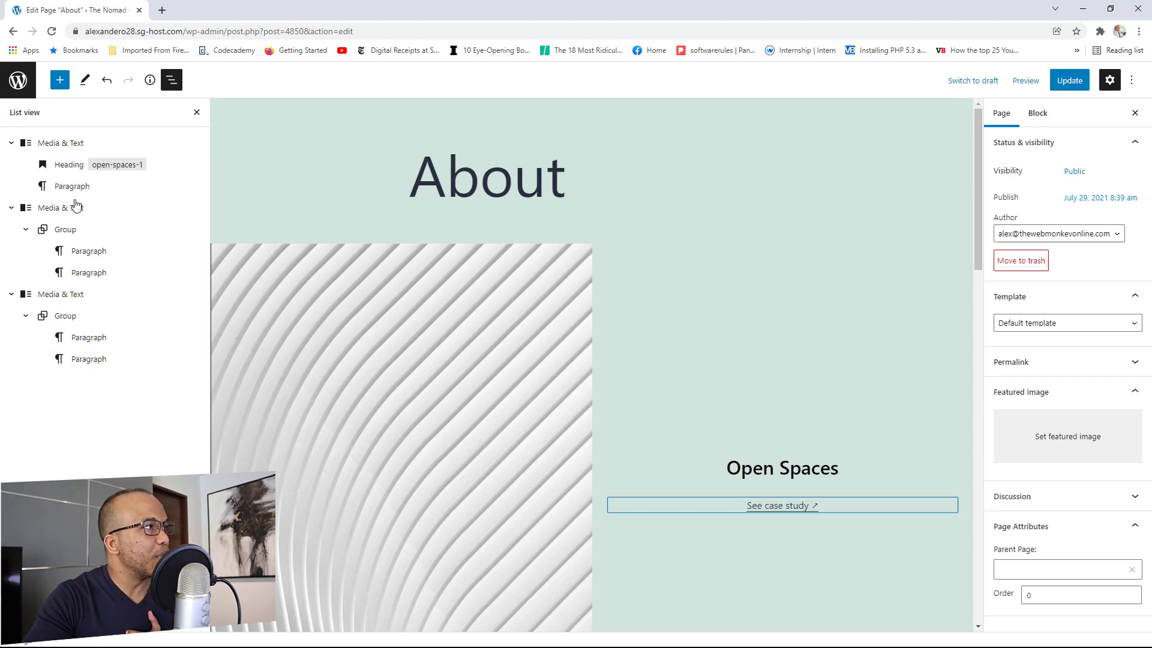
left_click_drag(70, 189, 94, 350)
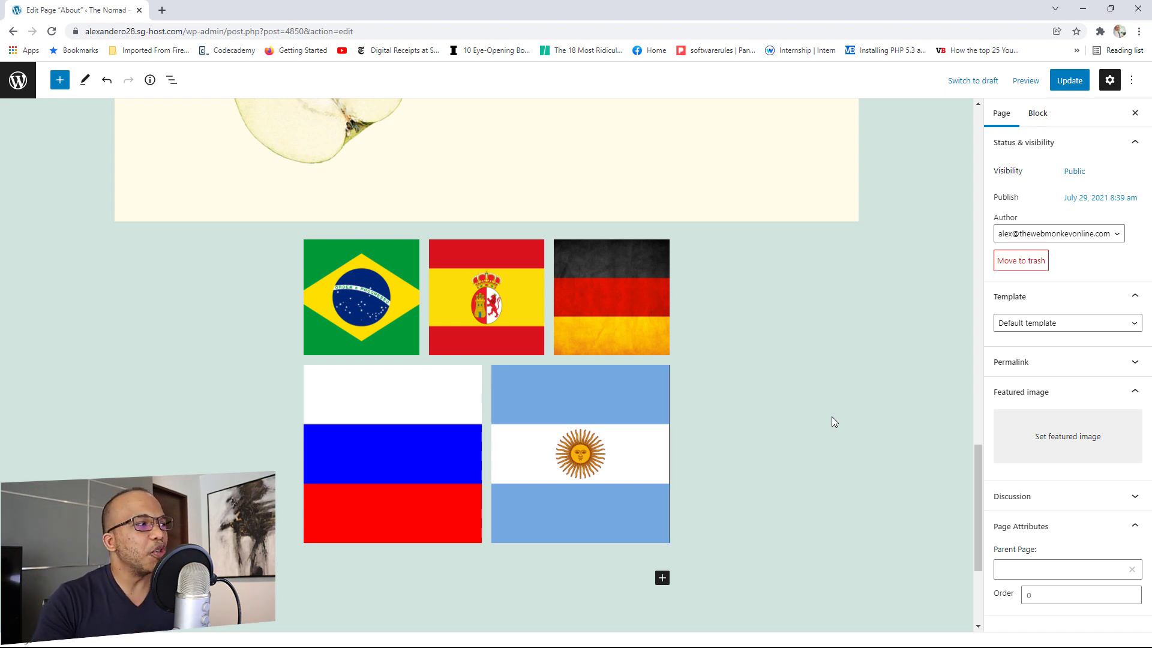
Apply the Purple and green duotone to the Brazil flag, cancelling a trial crop first
left_click(390, 328)
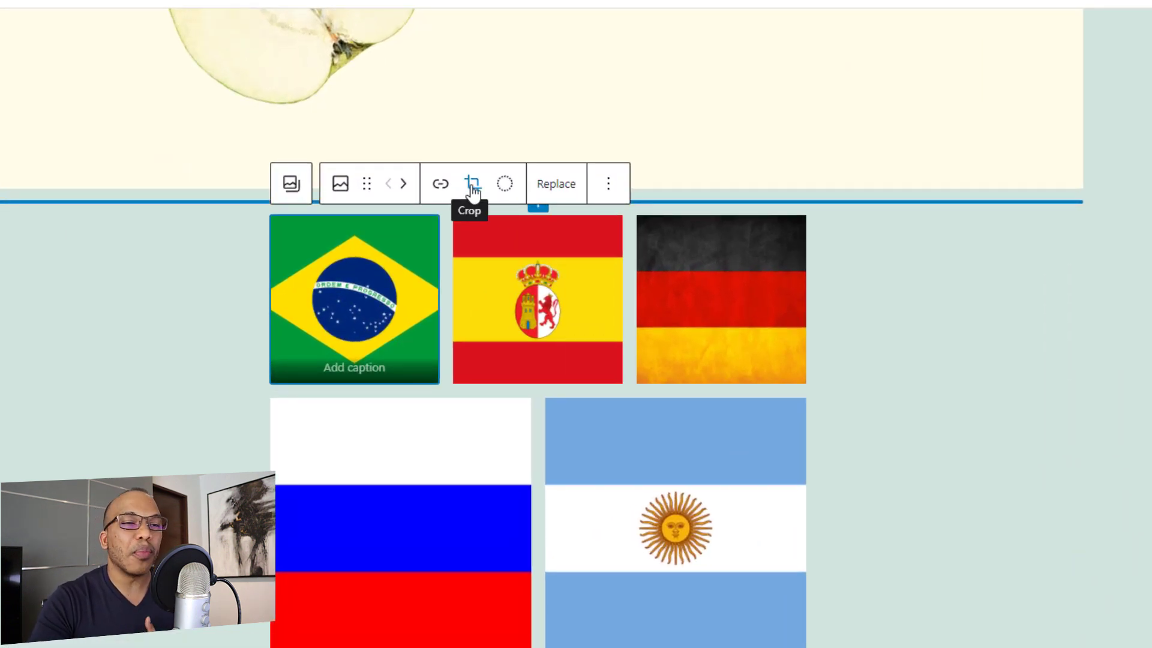
left_click(471, 185)
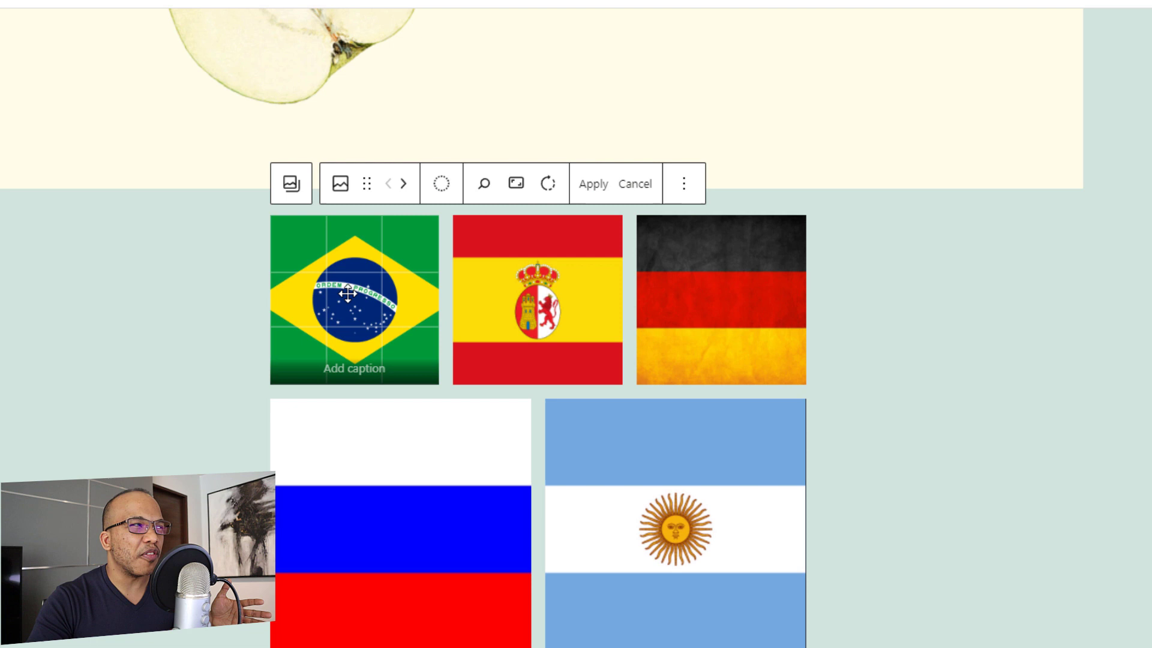
left_click(635, 184)
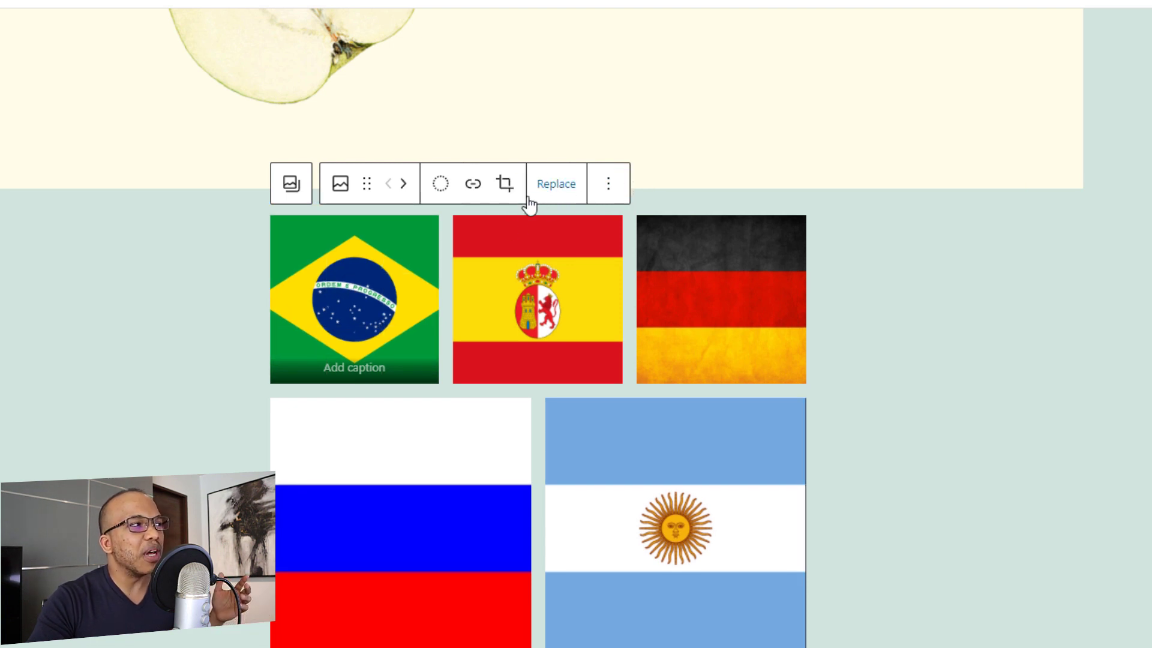
left_click(441, 184)
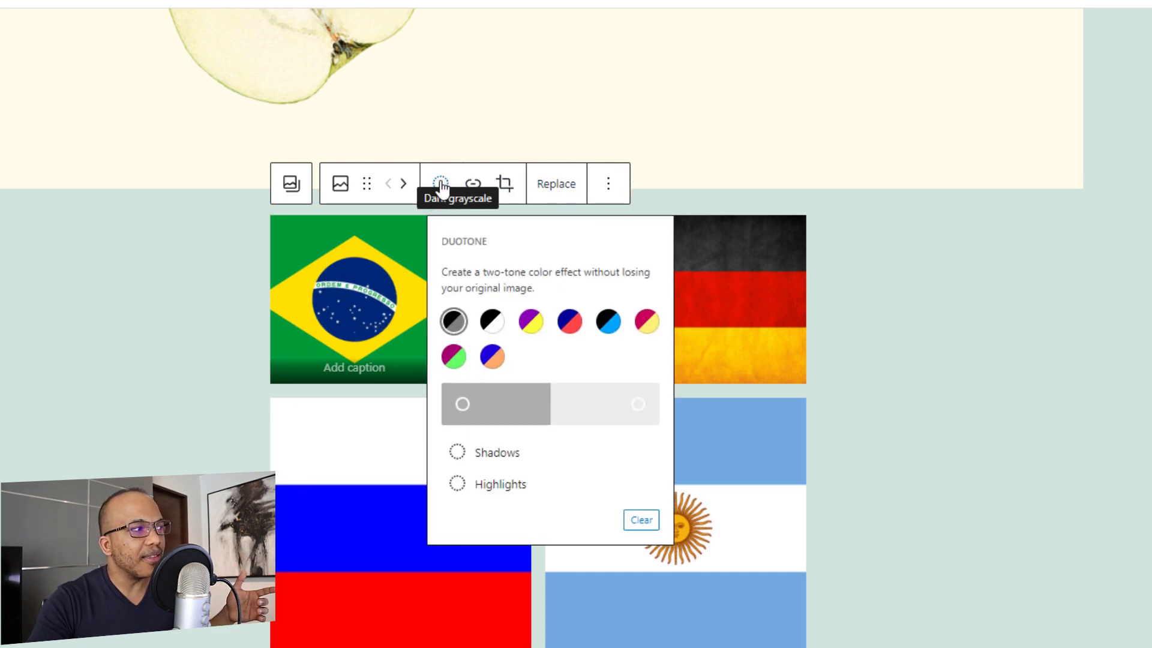
left_click(459, 360)
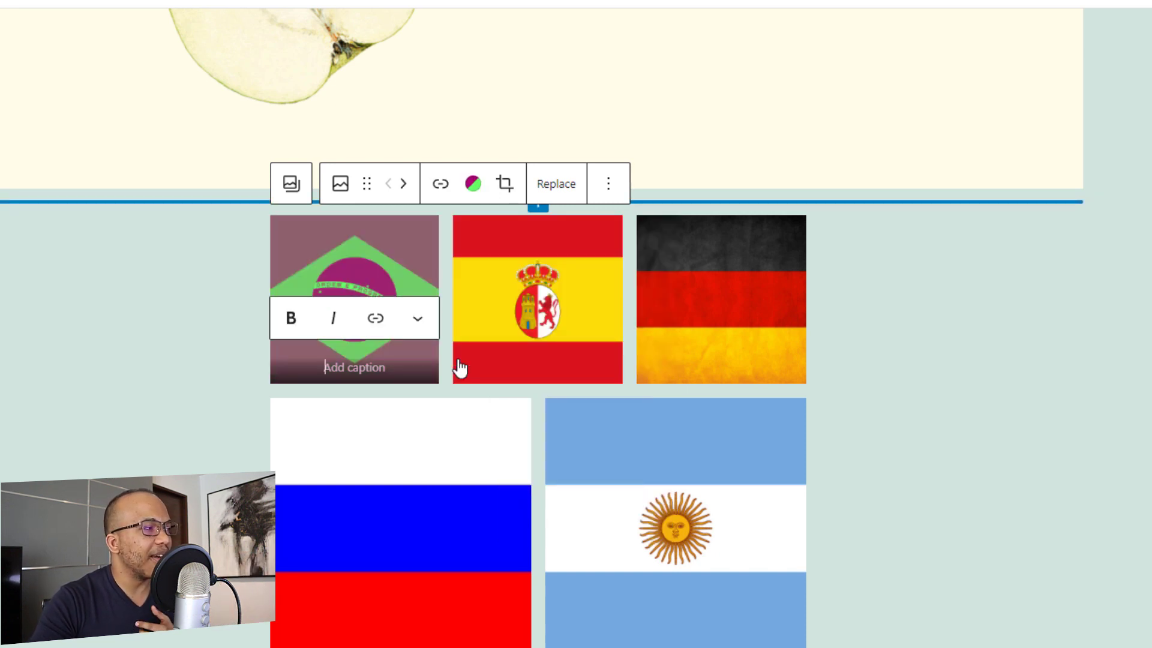
left_click(908, 362)
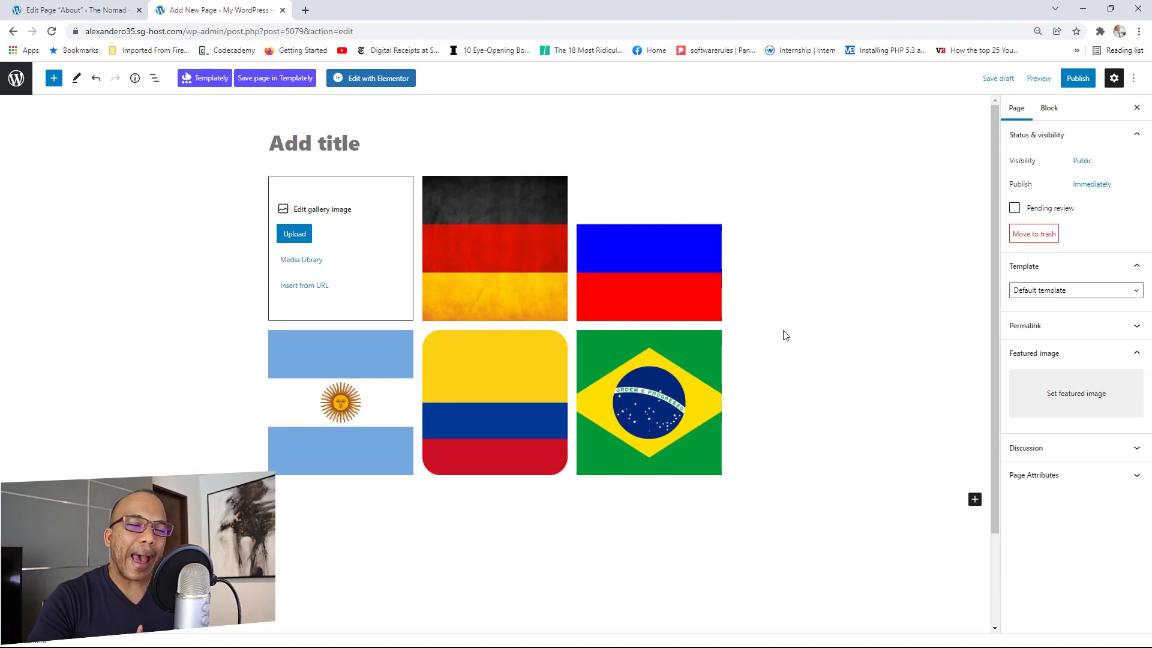
Select a flag image in the Add New Page gallery to show its older controls
left_click(652, 285)
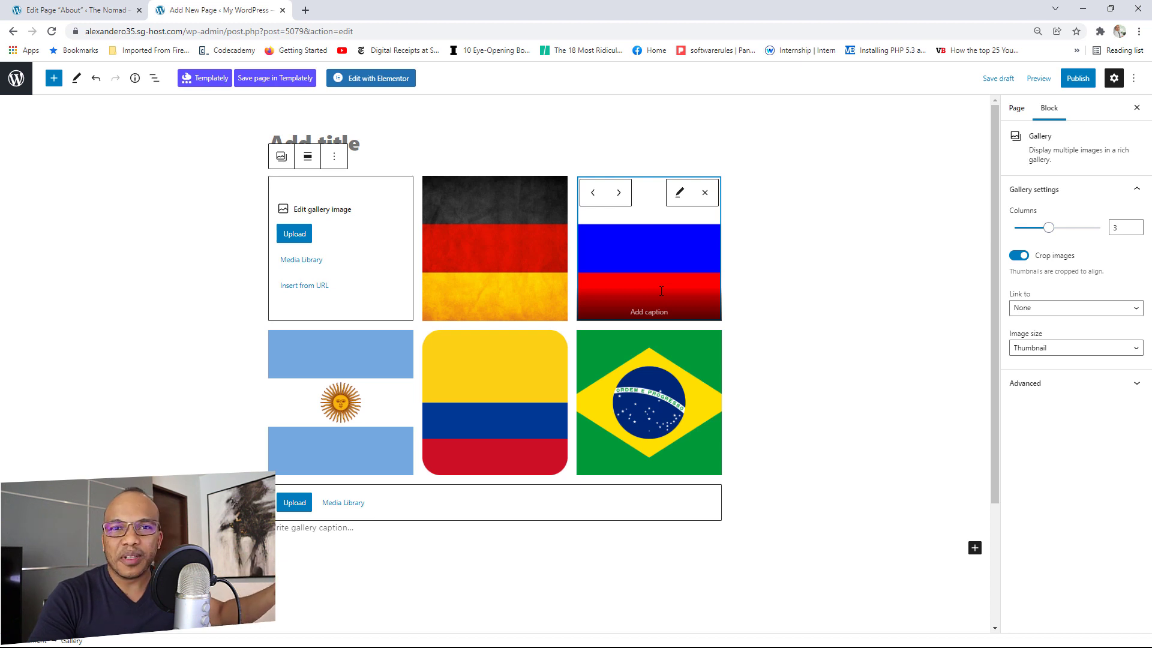
Switch back to the Edit Page About tab
left_click(77, 10)
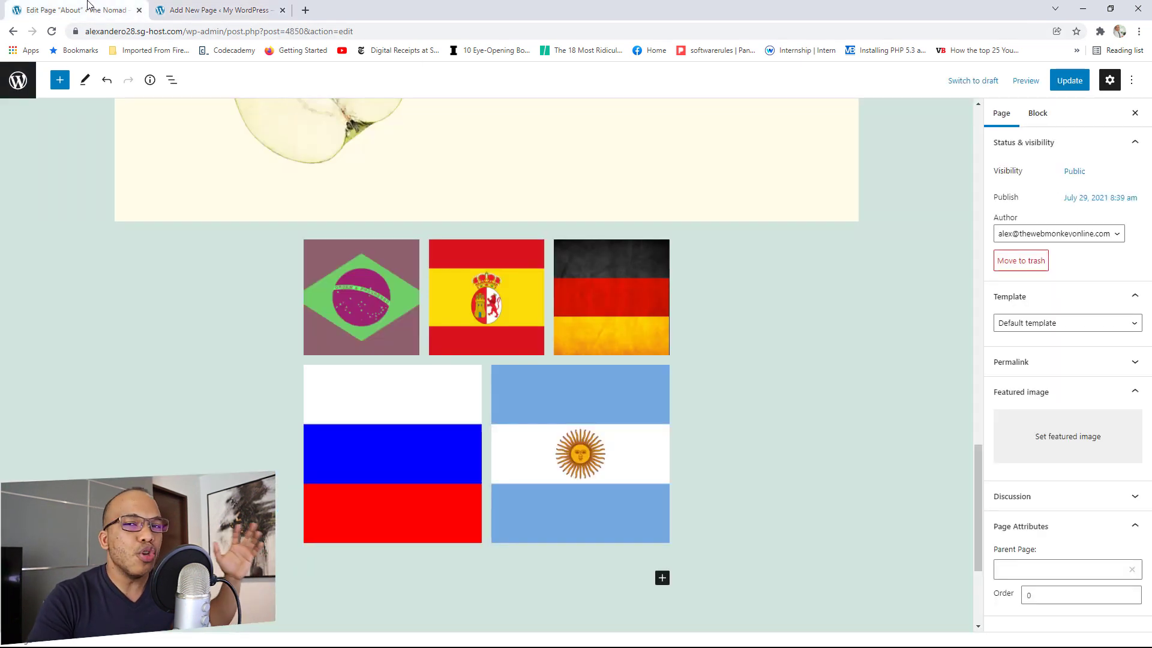